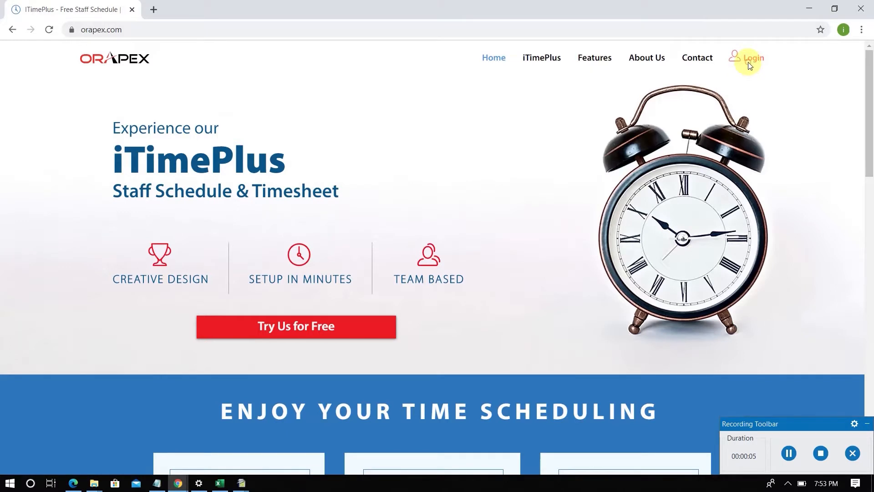
# - Open the iTimePlus login page and log in with the account's email address and password
pyautogui.click(750, 65)
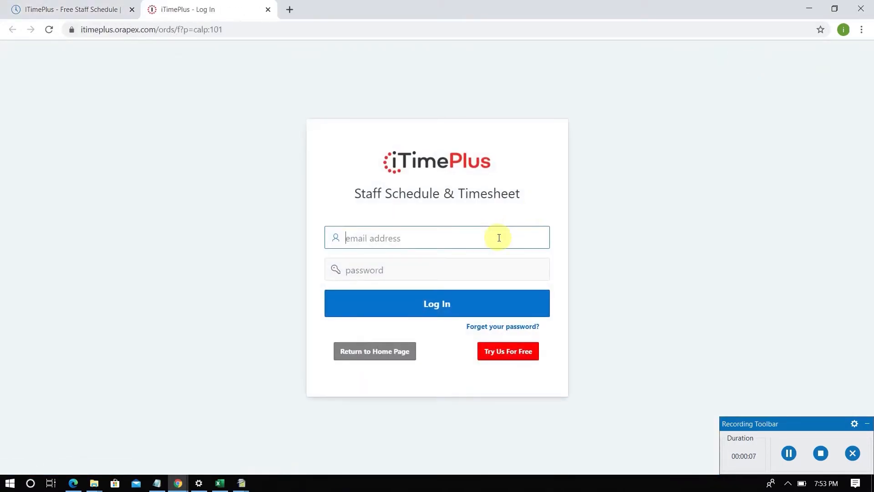
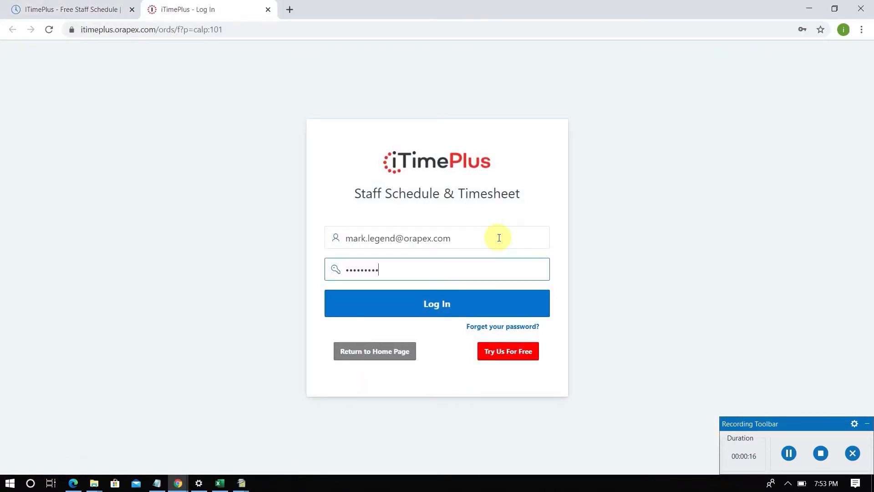
pyautogui.press('Return')
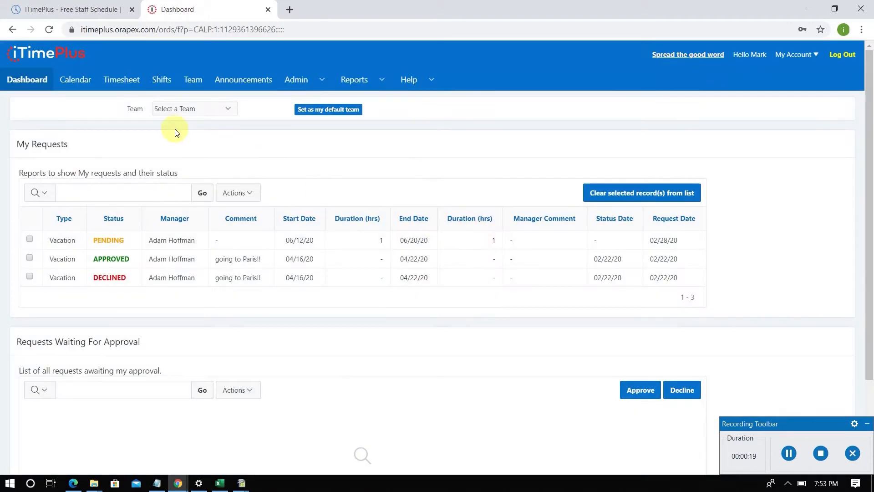
# - Open the 2020 calendar for the Help Desk - OH-0001 team and look through its members' schedules
pyautogui.click(80, 82)
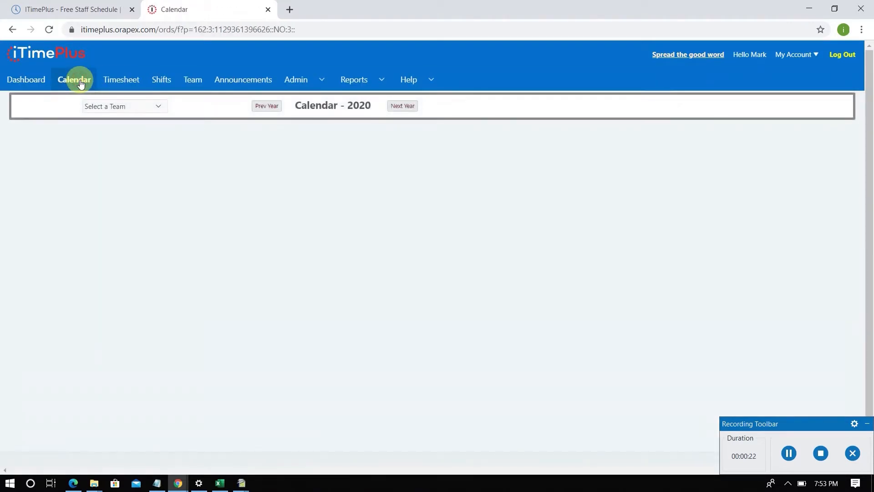
pyautogui.click(122, 106)
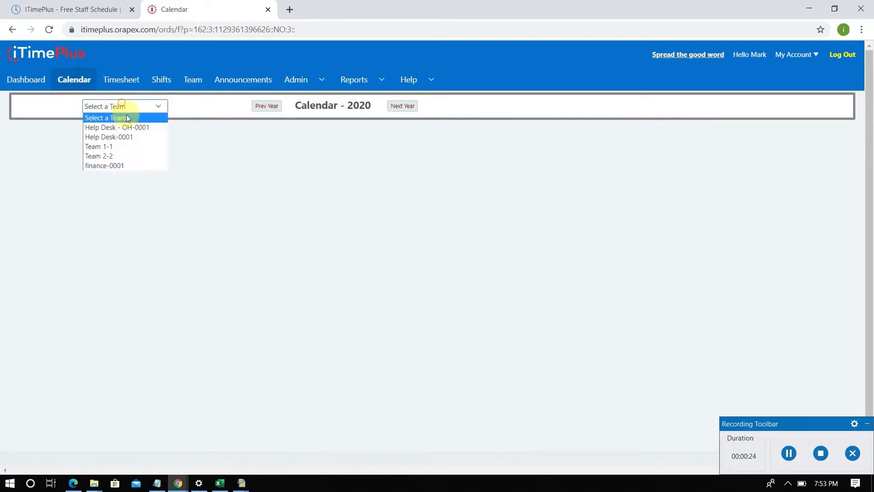
pyautogui.click(127, 127)
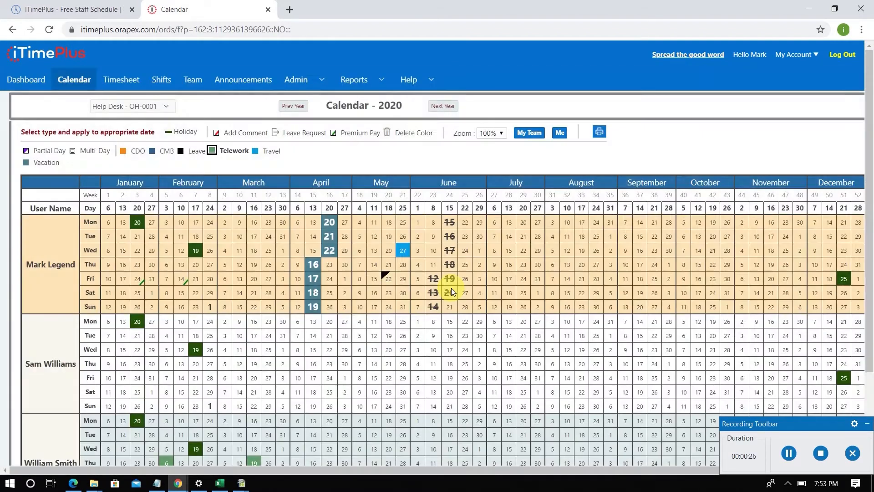
pyautogui.scroll(-2, 451, 288)
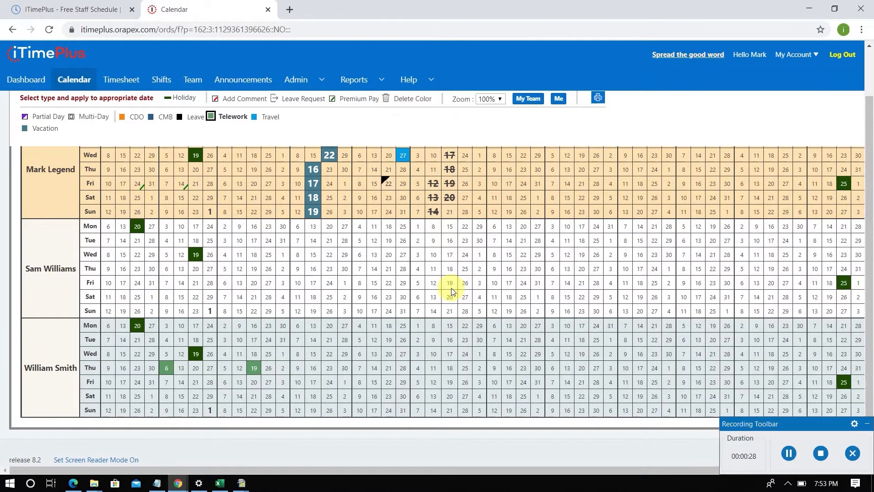
pyautogui.scroll(2, 452, 287)
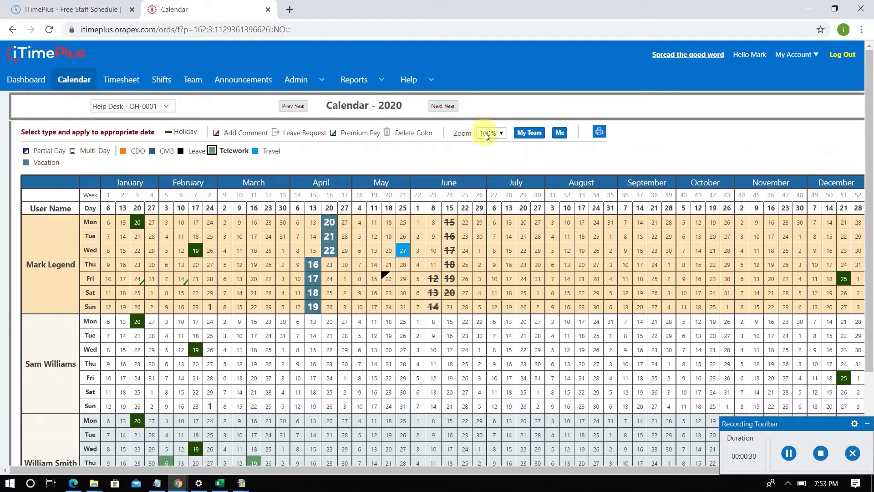
# - Set the team calendar's zoom to 90% and review the whole year for all members
pyautogui.click(502, 133)
pyautogui.click(498, 153)
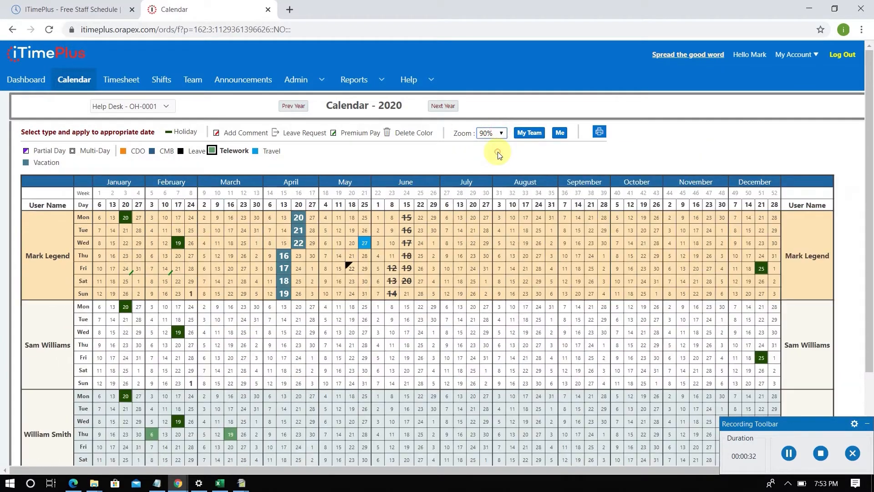
pyautogui.scroll(-2, 459, 236)
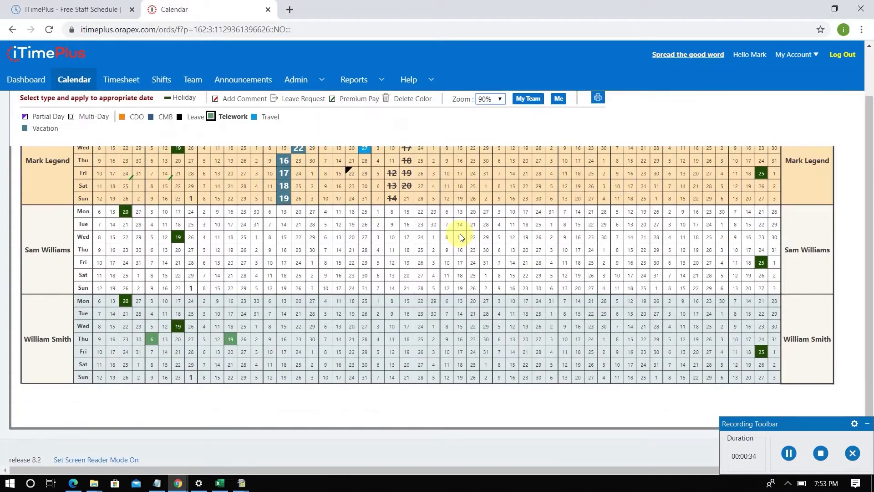
pyautogui.scroll(2, 460, 235)
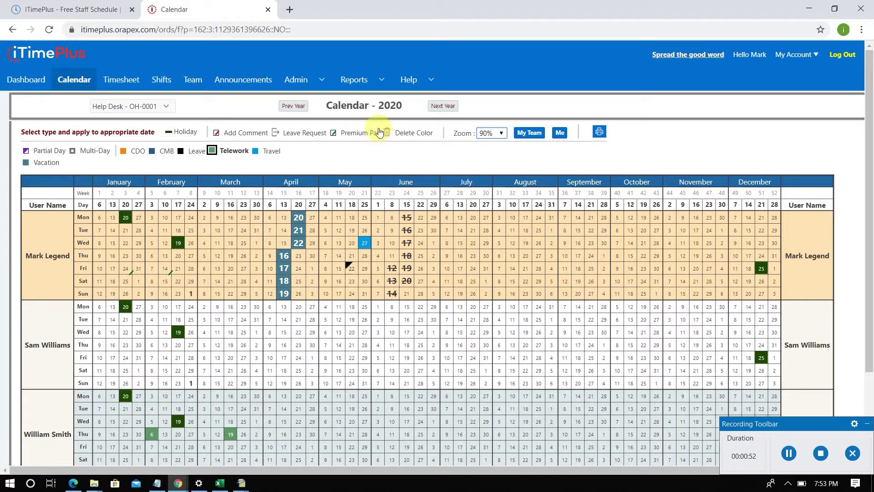
# - In the calendar general settings, change the holiday color to light green #92D168 and save the settings
pyautogui.click(322, 79)
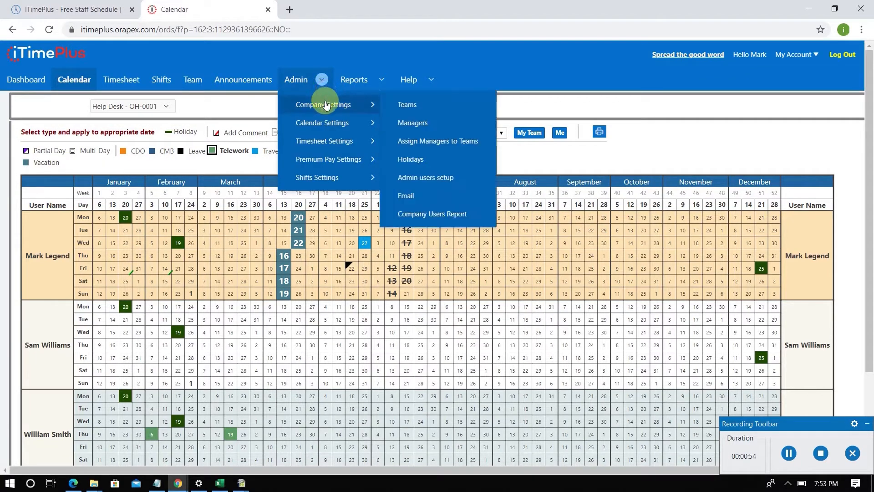
pyautogui.moveTo(332, 130)
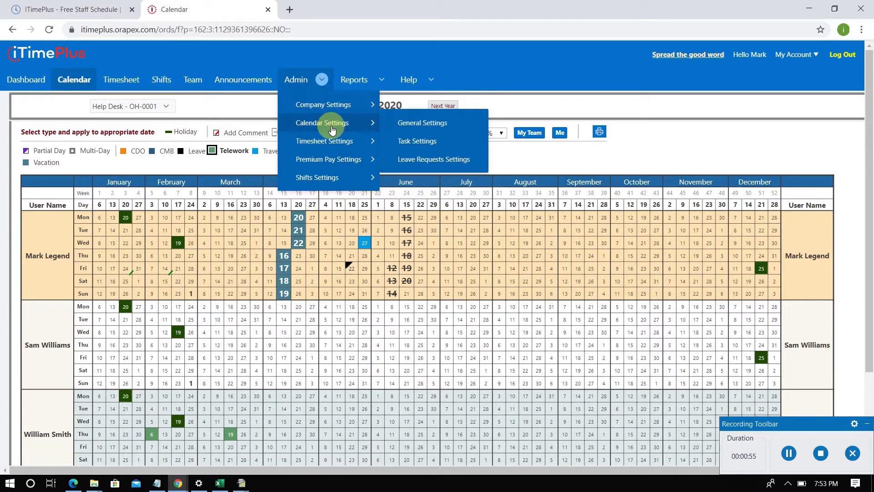
pyautogui.click(415, 127)
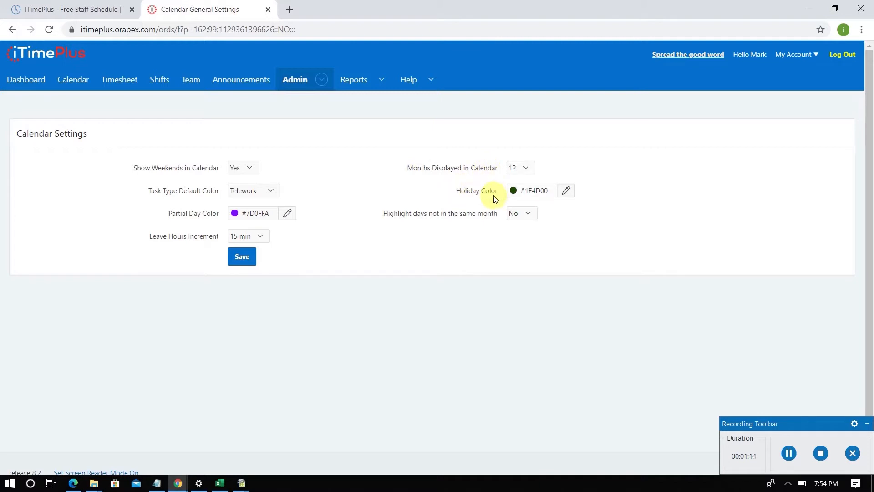
pyautogui.click(569, 191)
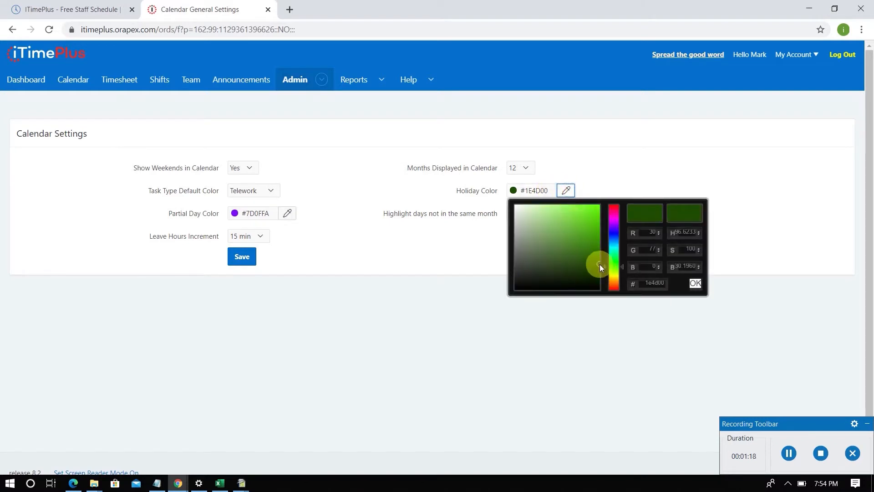
pyautogui.moveTo(600, 264); pyautogui.dragTo(561, 220)
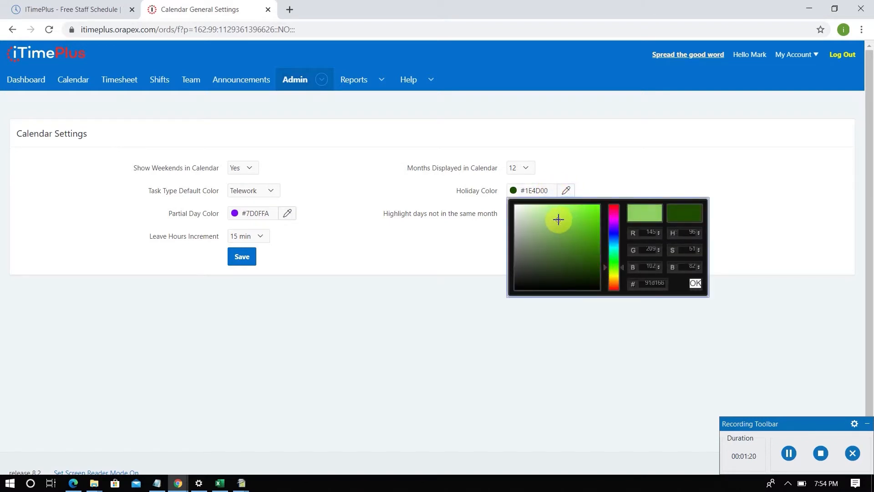
pyautogui.click(695, 283)
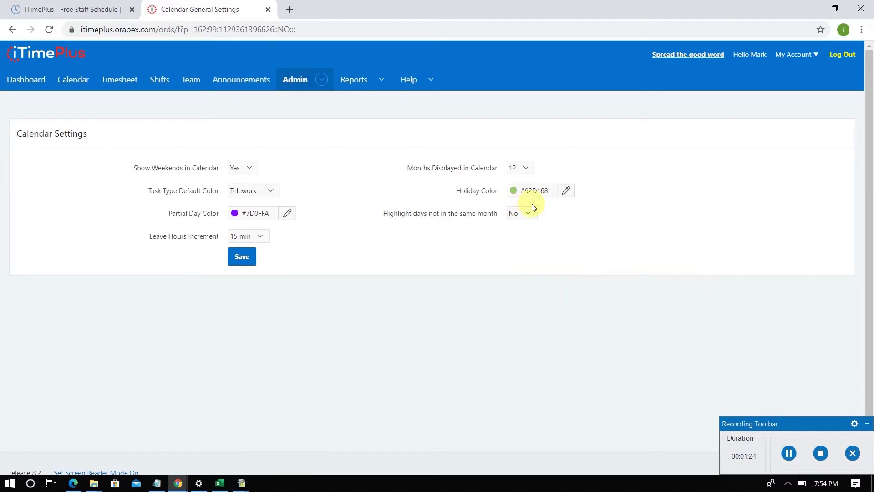
pyautogui.click(236, 258)
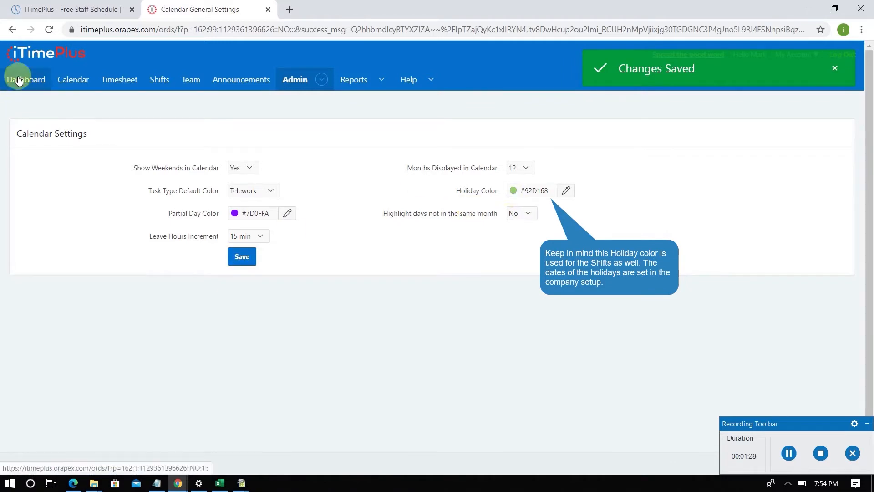
# - Reopen the Help Desk - OH-0001 team calendar and check the color of the January and February holidays
pyautogui.click(66, 82)
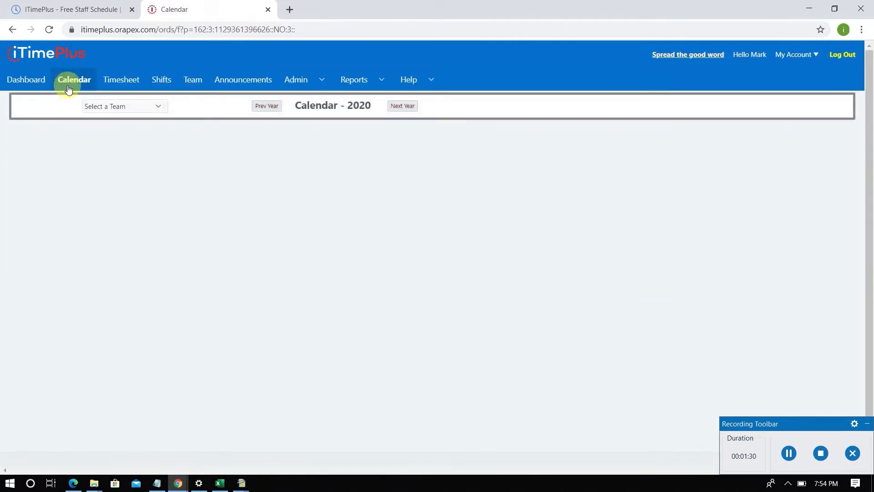
pyautogui.click(120, 106)
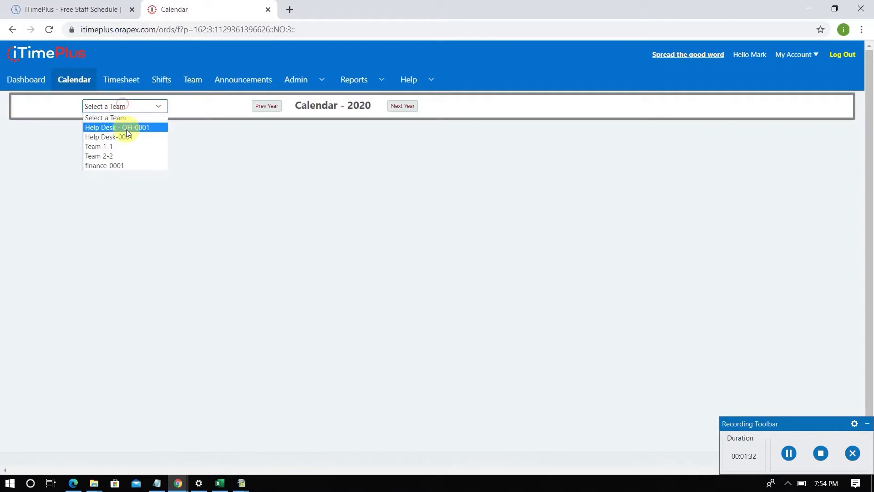
pyautogui.click(126, 127)
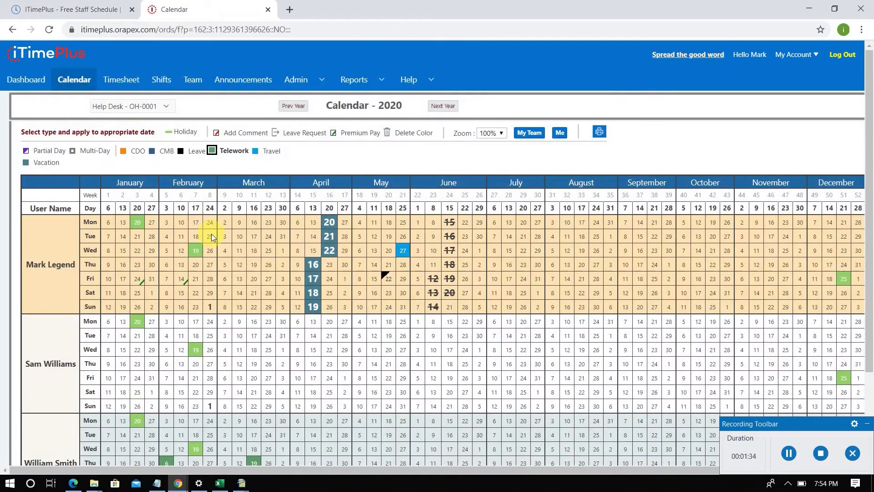
pyautogui.click(138, 223)
pyautogui.click(201, 252)
# - In the calendar task settings, start deleting the CDO task type but cancel, and set its visibility to No instead
pyautogui.click(320, 79)
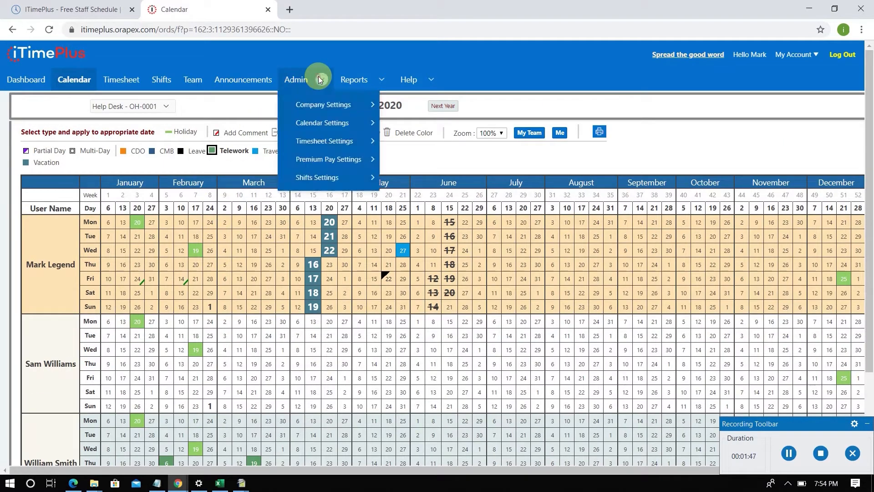
pyautogui.moveTo(331, 123)
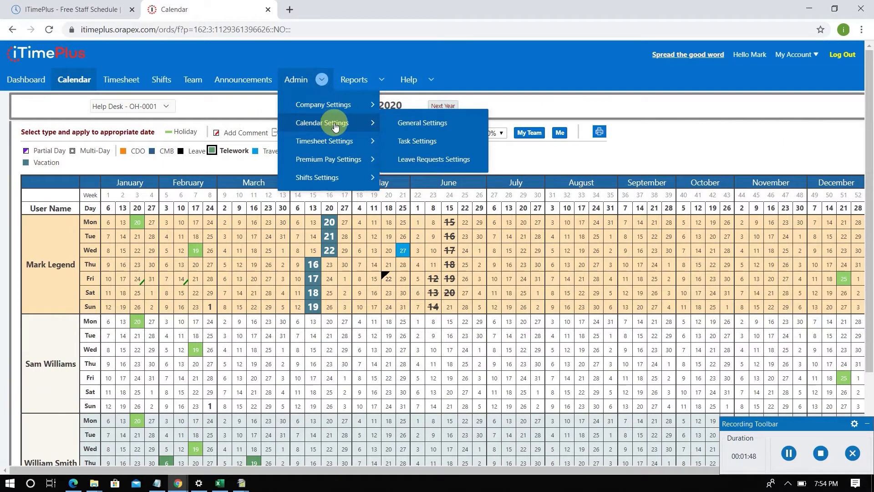
pyautogui.click(418, 143)
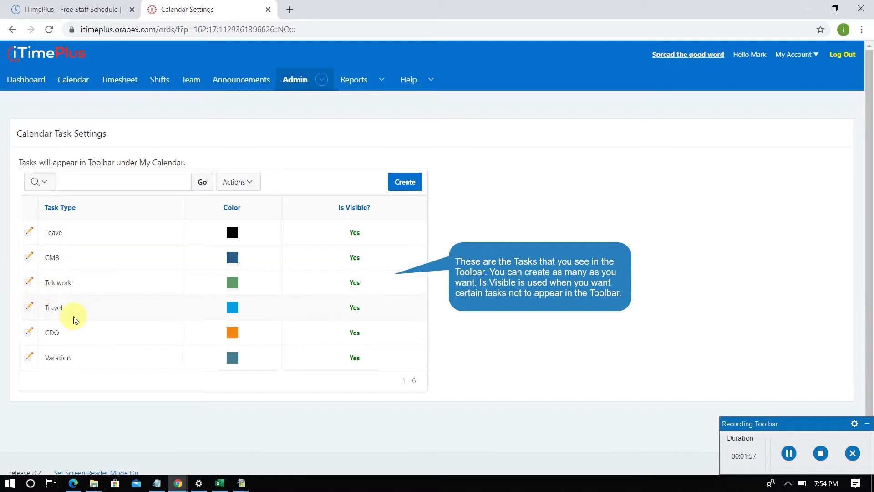
pyautogui.click(30, 332)
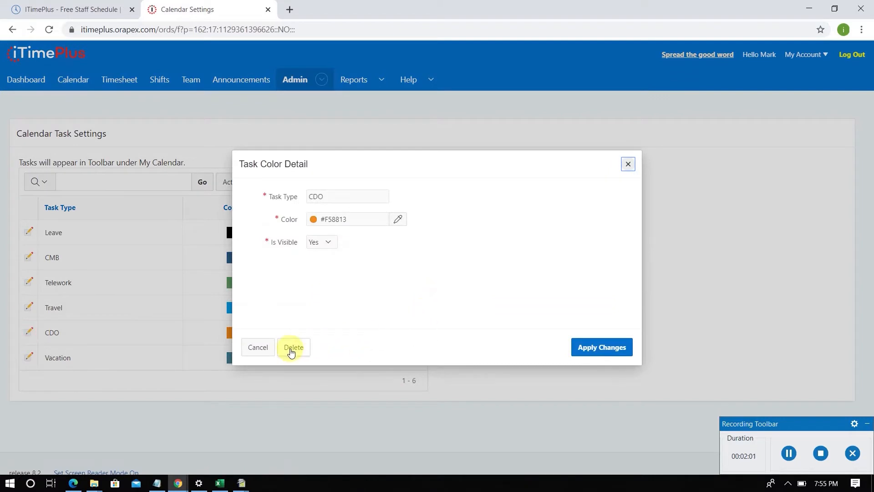
pyautogui.click(291, 350)
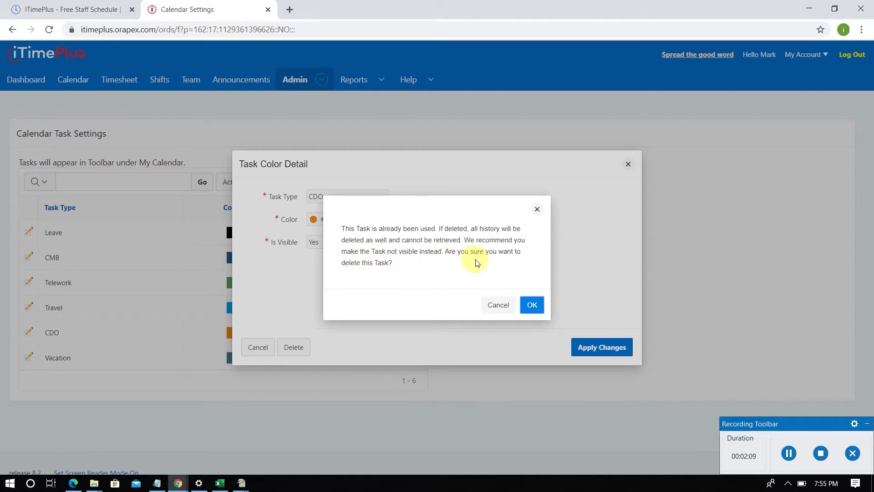
pyautogui.click(498, 308)
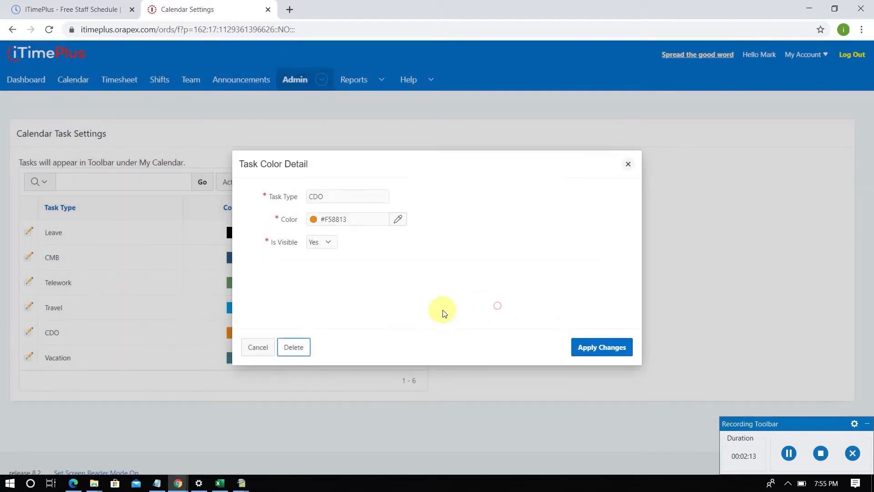
pyautogui.click(316, 243)
pyautogui.click(317, 260)
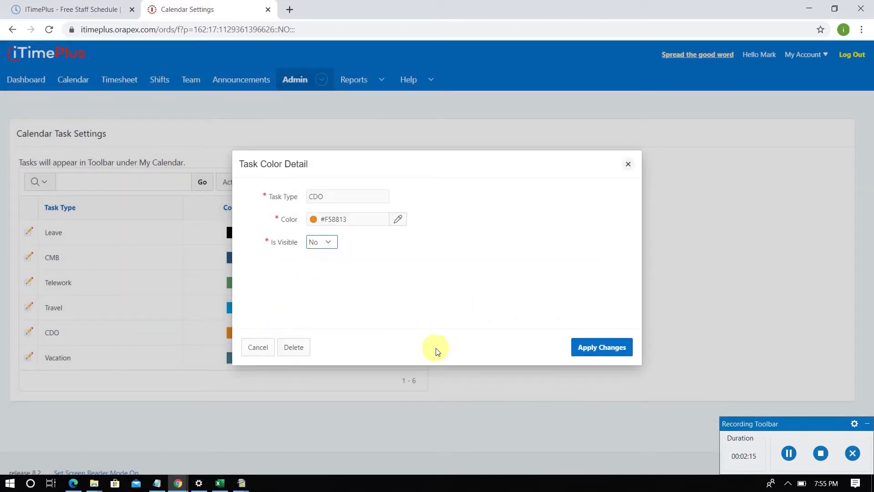
pyautogui.click(589, 353)
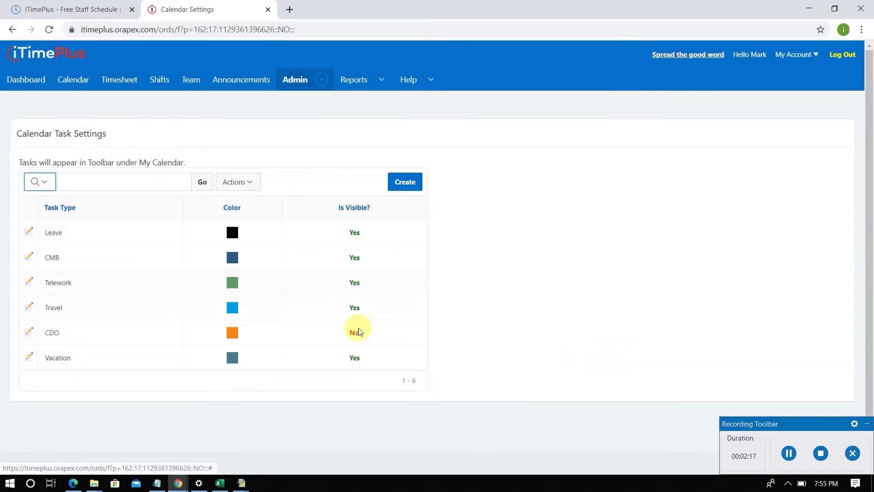
# - Create a task type named Sales with pink color #E841E8 and set its visibility to Yes
pyautogui.click(405, 185)
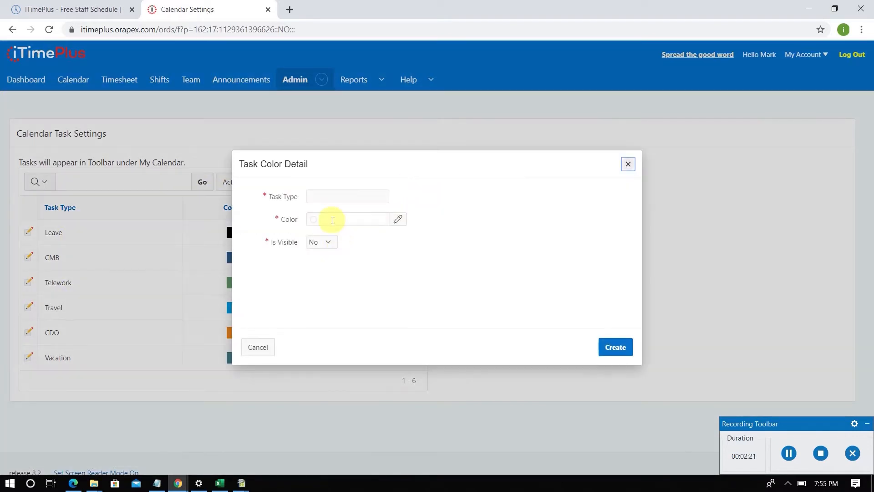
pyautogui.click(334, 197)
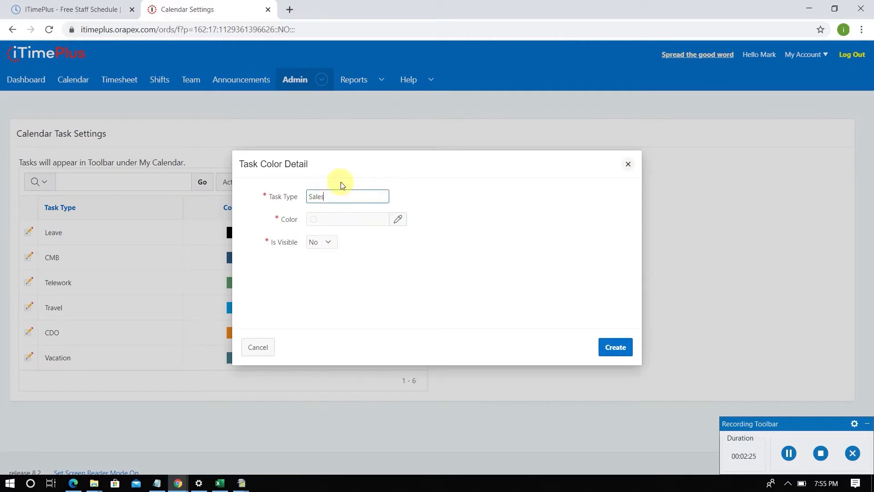
pyautogui.click(399, 219)
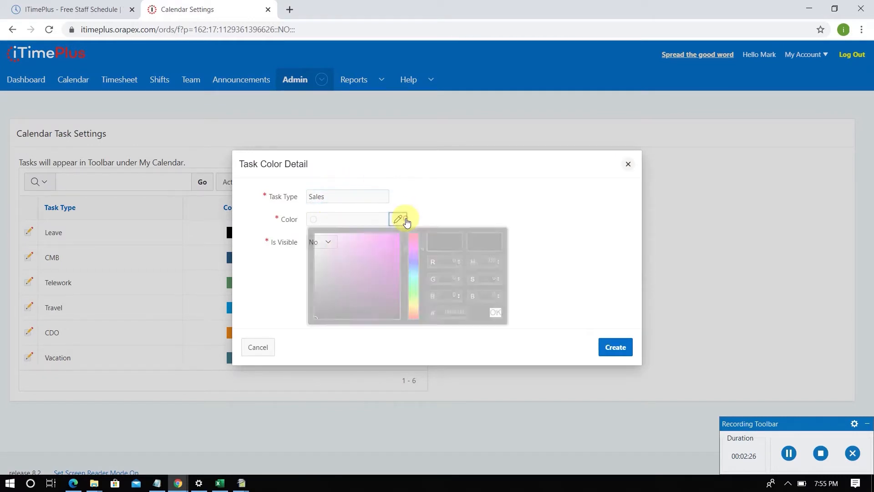
pyautogui.click(380, 243)
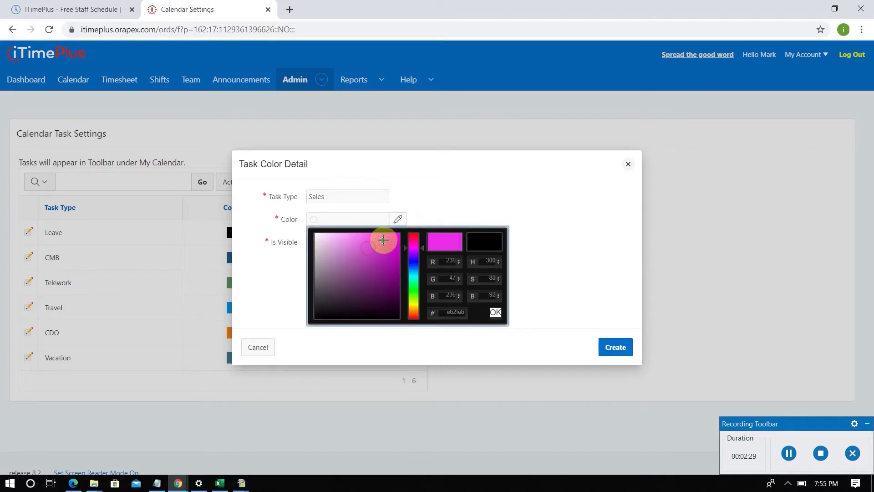
pyautogui.click(376, 241)
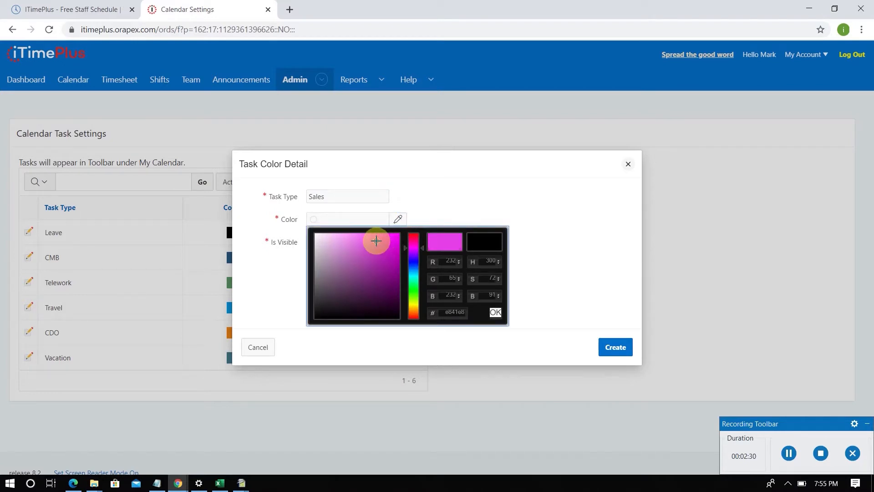
pyautogui.click(496, 312)
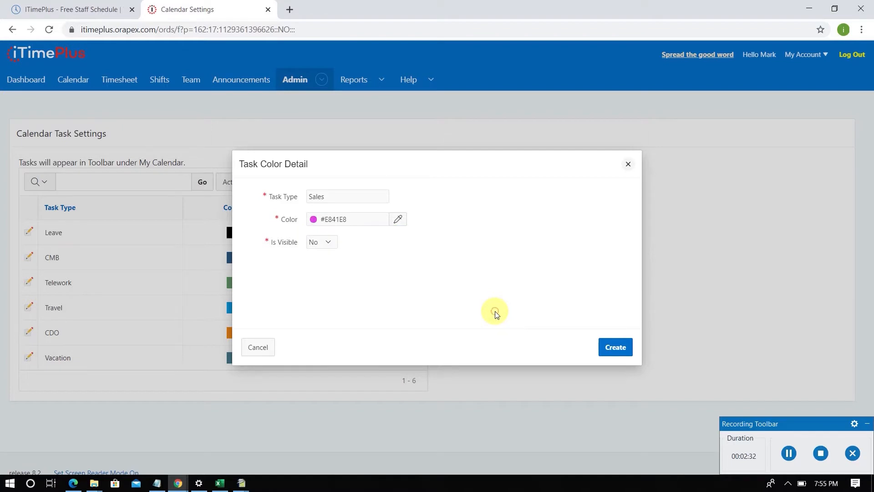
pyautogui.click(334, 242)
pyautogui.click(326, 262)
pyautogui.click(616, 347)
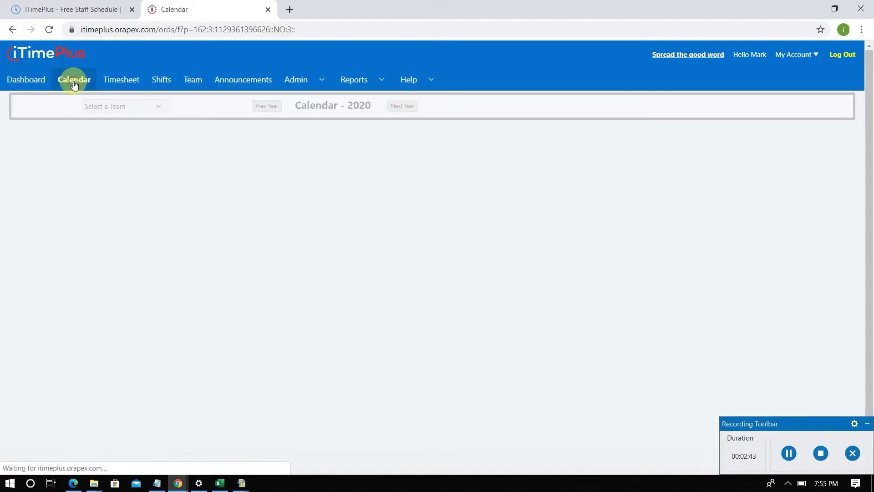
# - Reopen the Help Desk - OH-0001 team calendar and pick the Sales task type to check that it is available
pyautogui.click(121, 107)
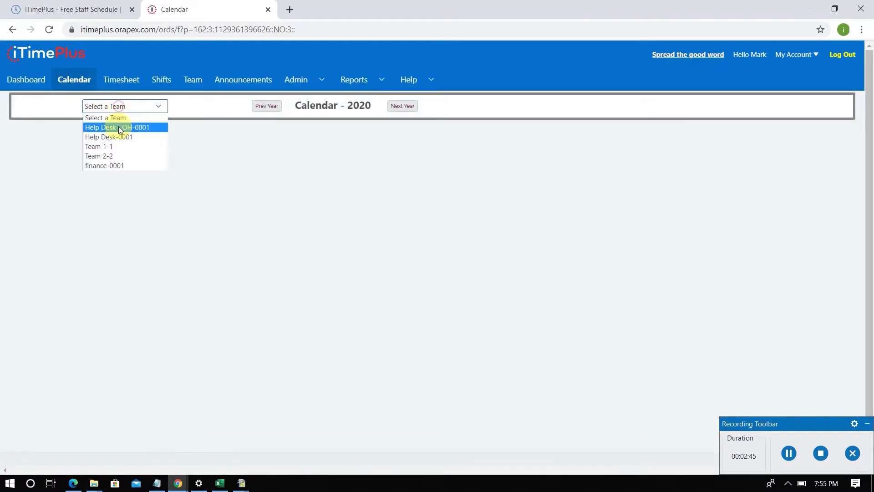
pyautogui.click(117, 127)
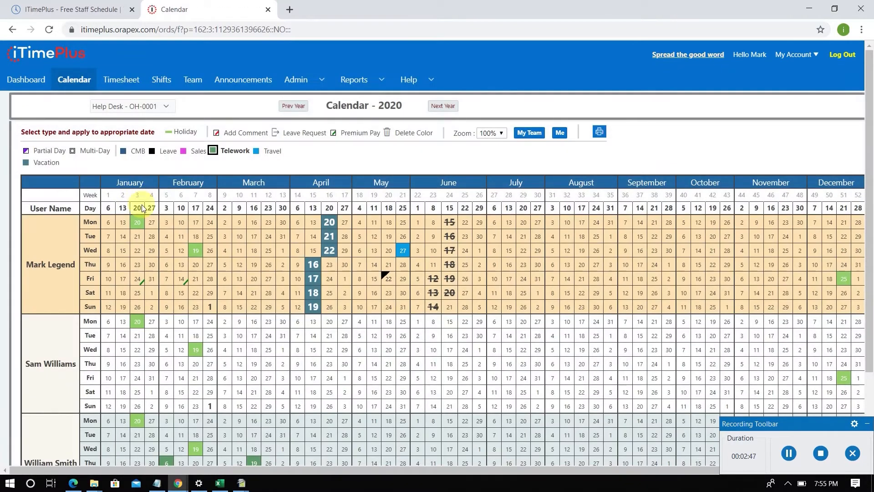
pyautogui.click(183, 153)
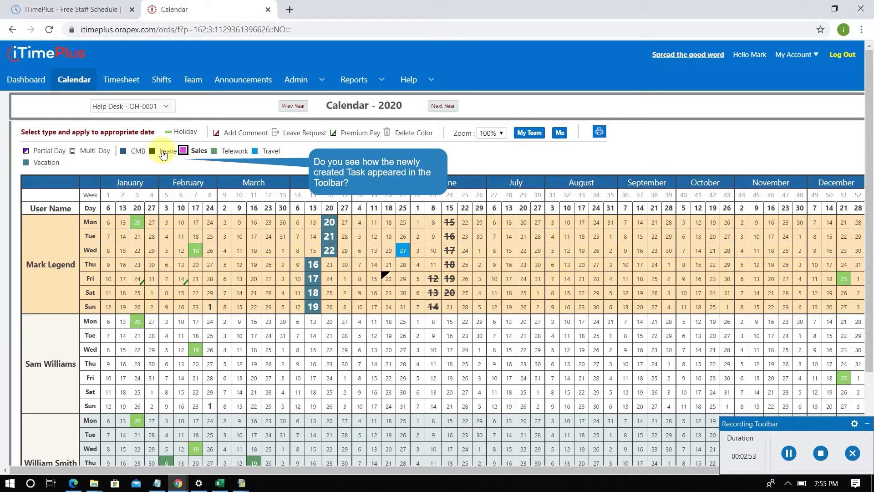
# - Open the calendar's leave requests settings and review the choices for locking records after approval without changing them
pyautogui.click(320, 79)
pyautogui.moveTo(331, 121)
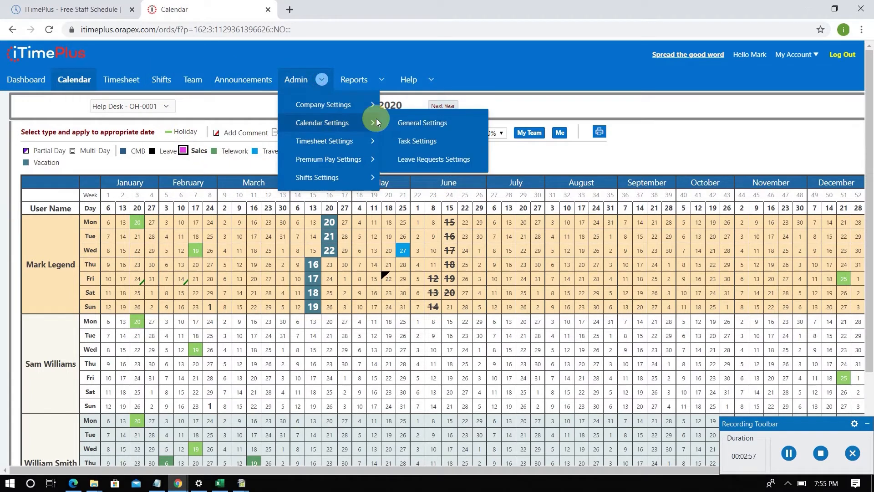
pyautogui.click(410, 160)
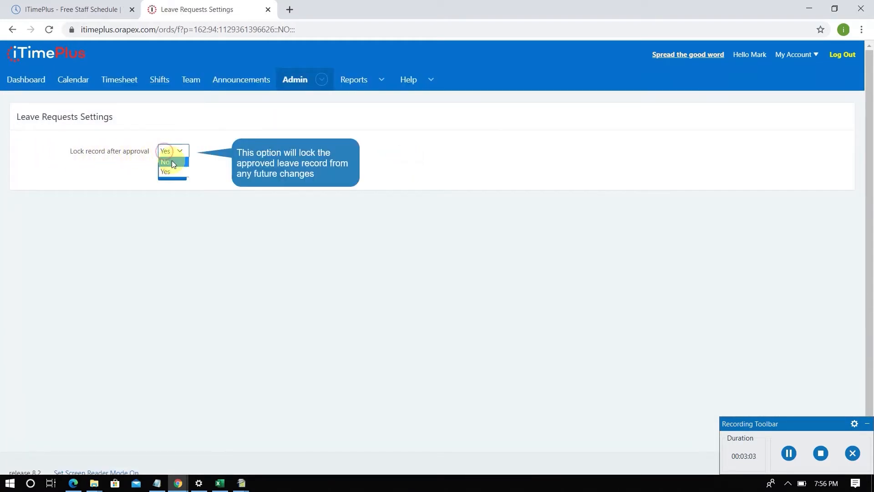
pyautogui.click(237, 147)
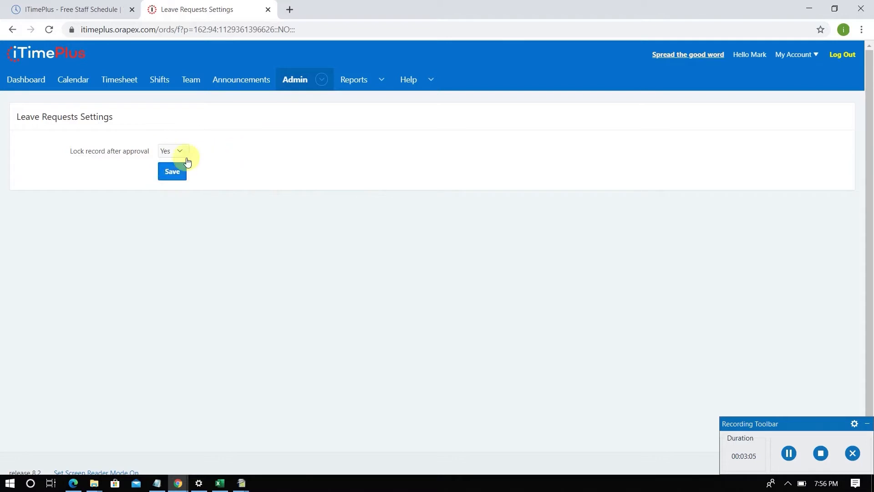
# - Return to the Help Desk - OH-0001 team calendar and set its zoom to 90%
pyautogui.click(82, 81)
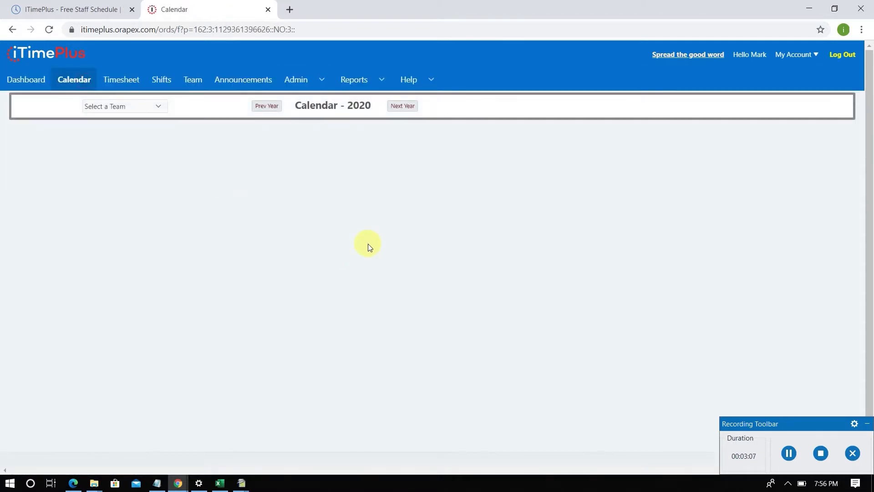
pyautogui.click(157, 106)
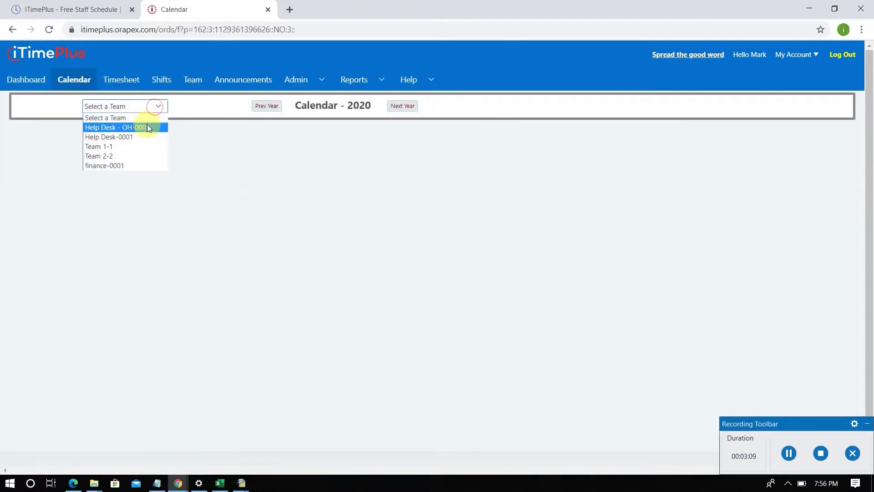
pyautogui.click(147, 125)
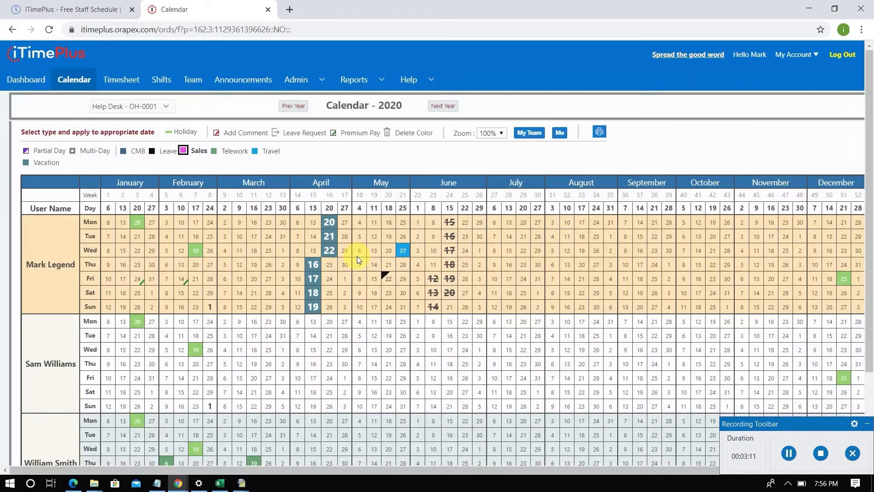
pyautogui.click(501, 133)
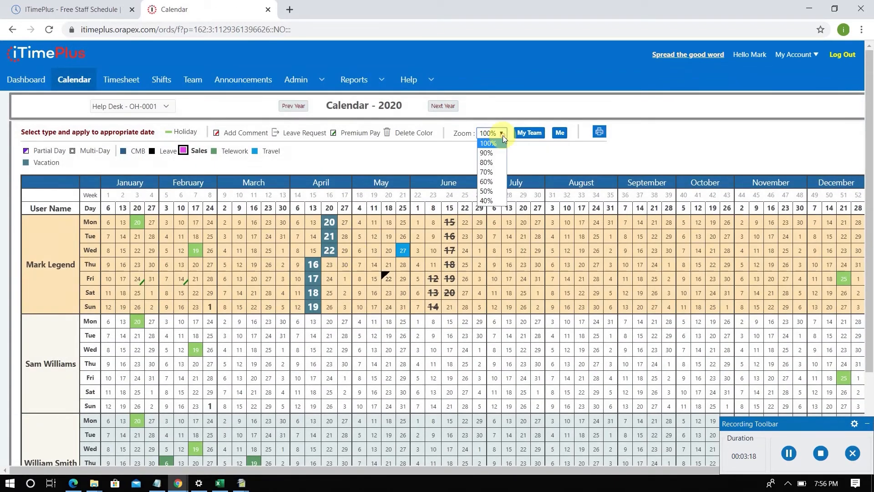
pyautogui.click(497, 153)
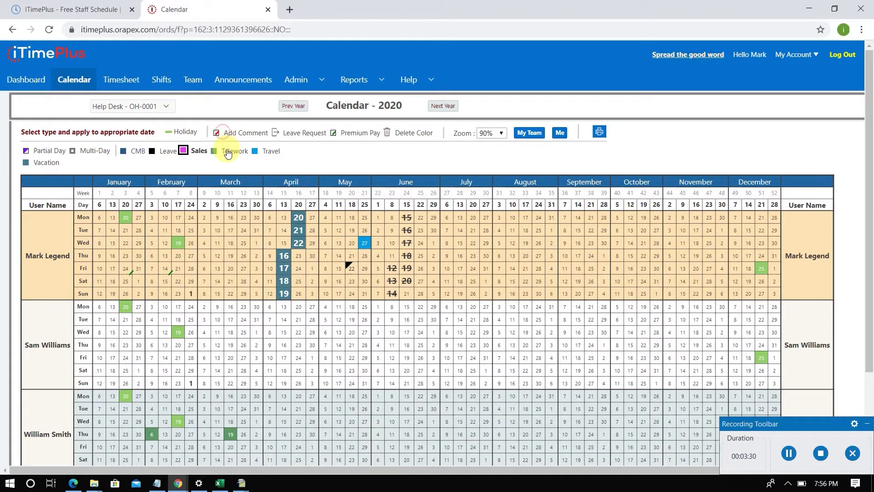
# - Add a Private and Managers comment "I am going to be taking this day off." to the first member's March 9, and delete it with Delete Color
pyautogui.click(221, 133)
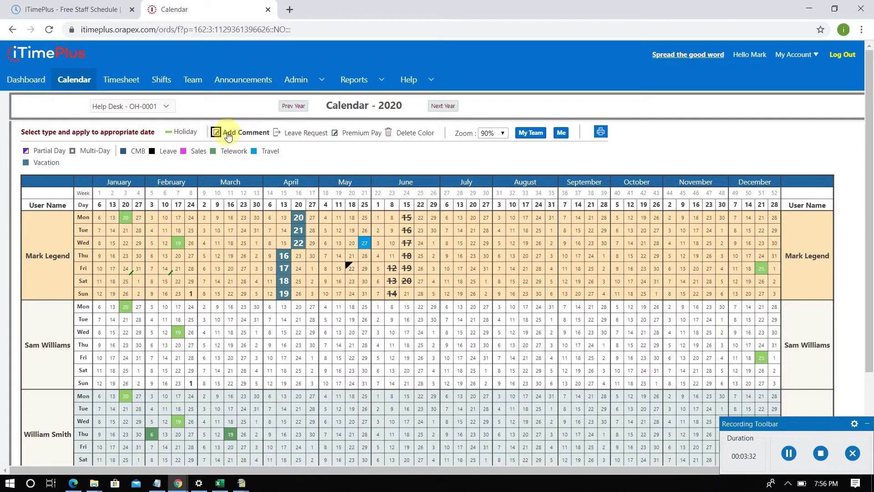
pyautogui.click(218, 218)
pyautogui.click(350, 214)
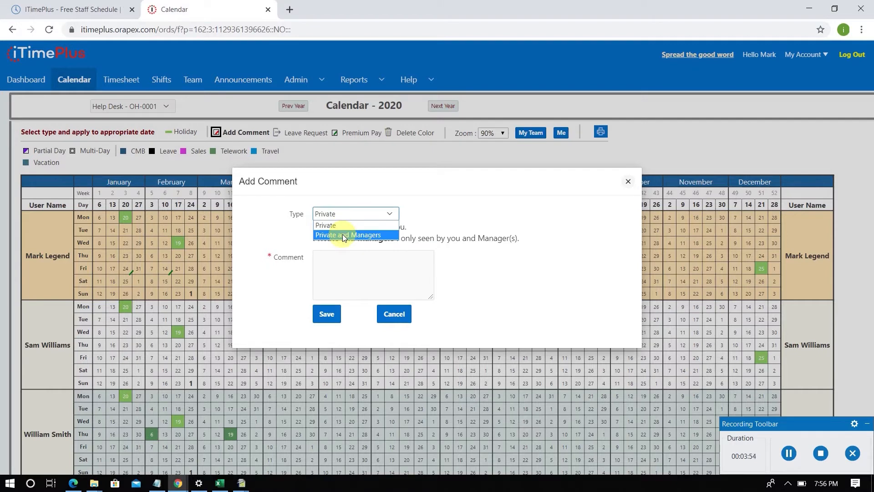
pyautogui.click(344, 235)
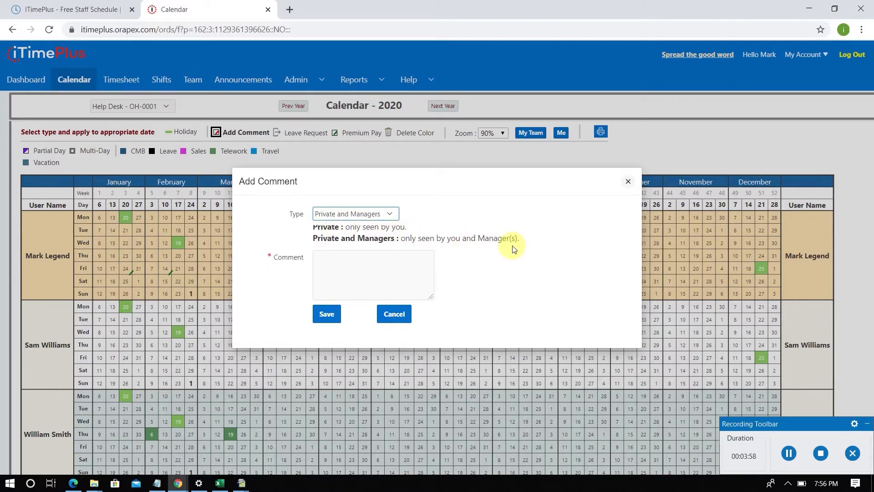
pyautogui.click(345, 267)
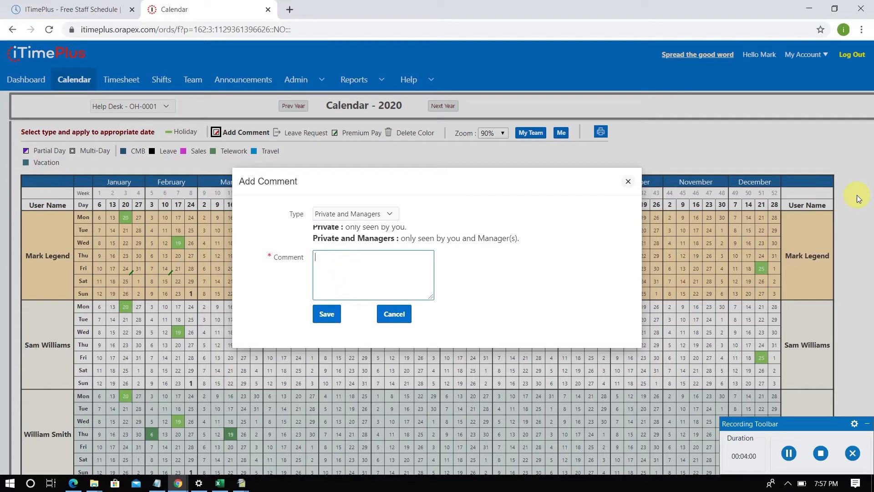
pyautogui.write('am going to be taking this day off.')
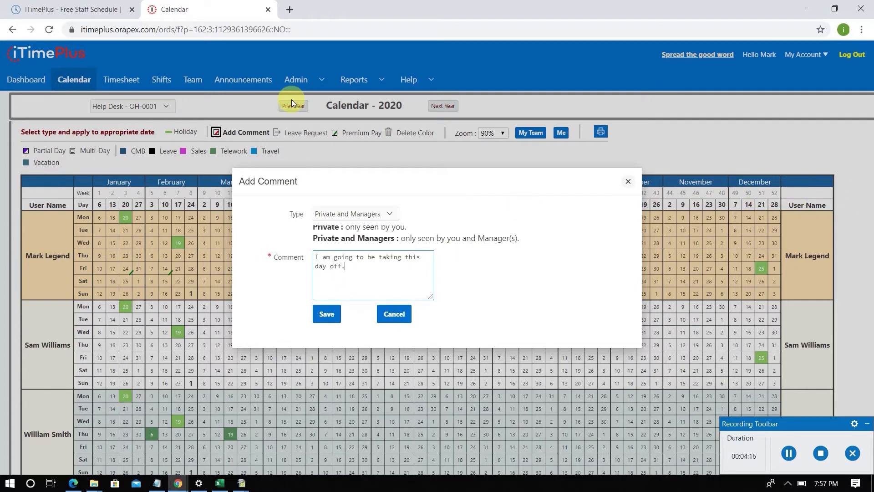
pyautogui.click(326, 313)
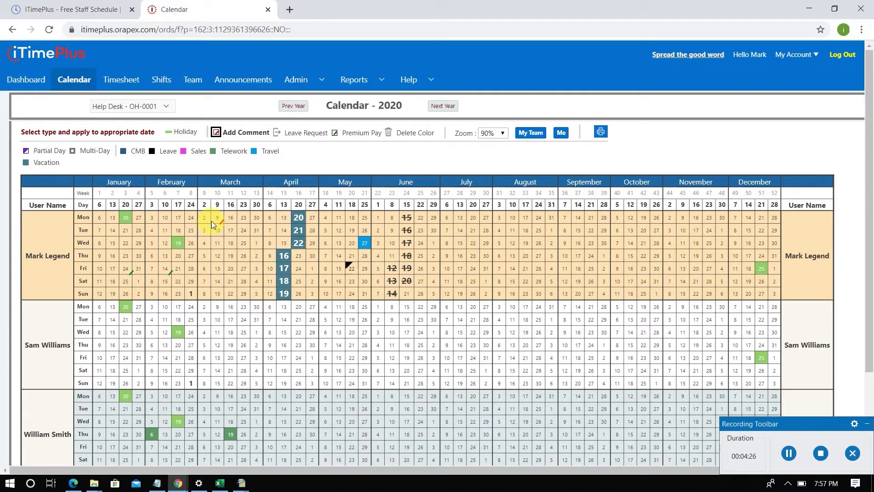
pyautogui.click(406, 133)
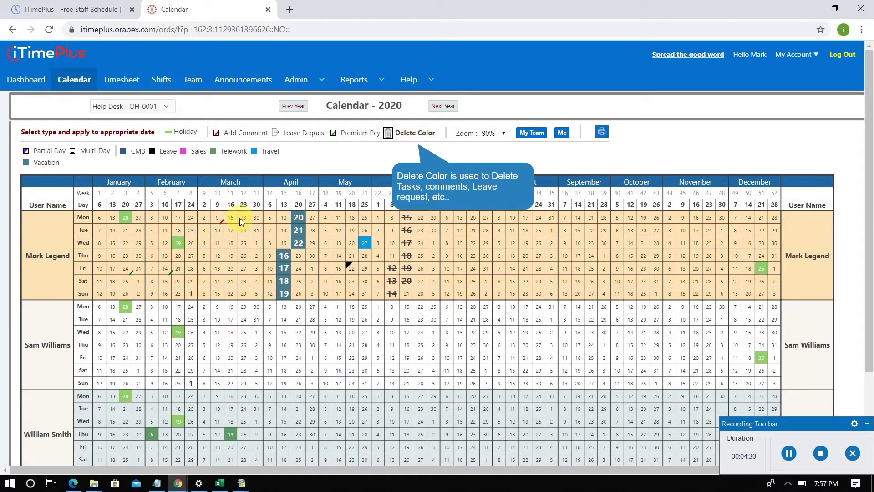
# - For the second team member, mark April 28 and May 19 as Telework, and June 9 and June 30 as Travel
pyautogui.click(213, 152)
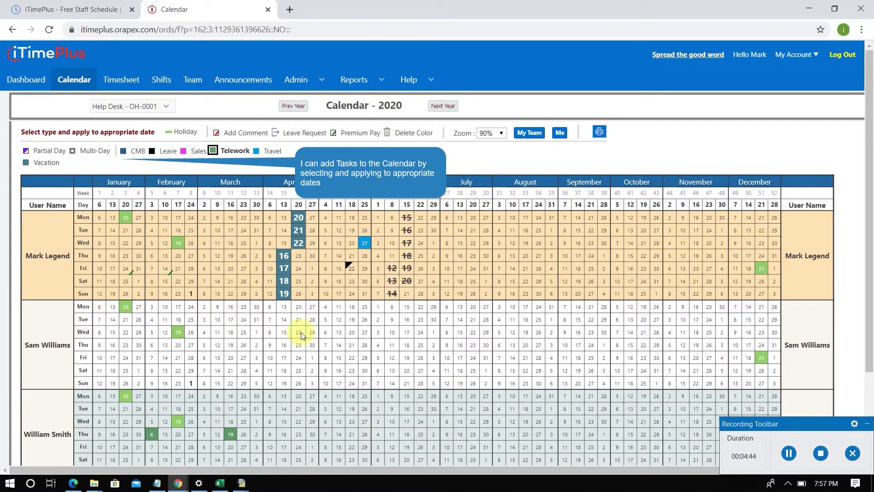
pyautogui.click(313, 321)
pyautogui.click(351, 320)
pyautogui.click(258, 147)
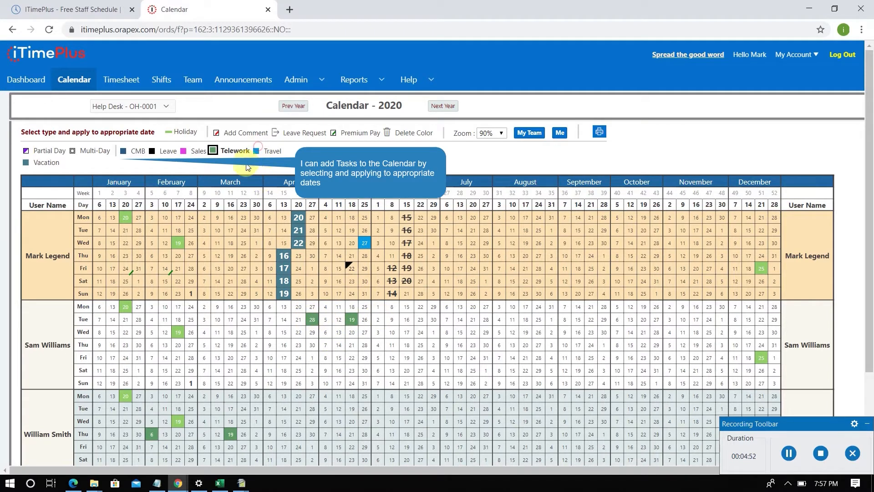
pyautogui.click(258, 152)
pyautogui.click(392, 320)
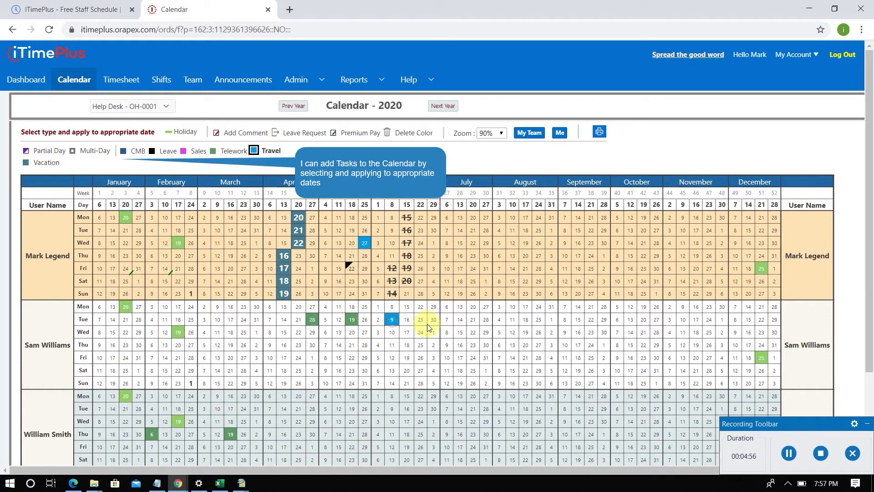
pyautogui.click(433, 320)
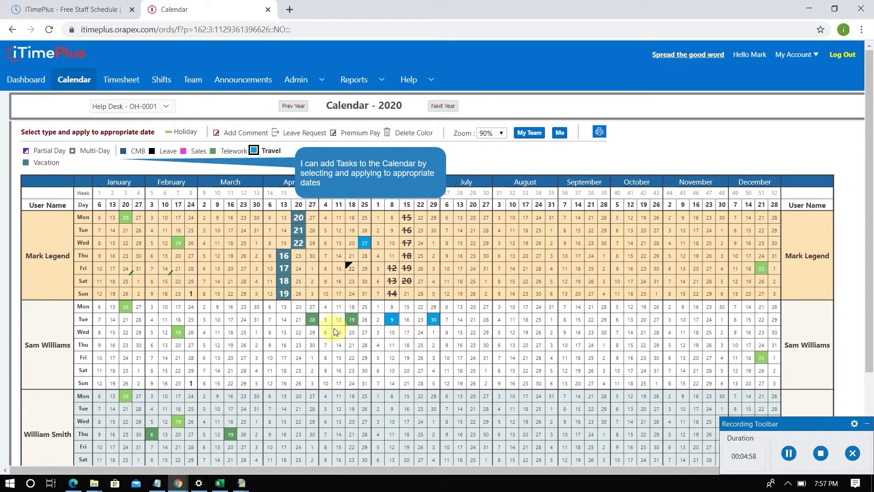
# - Mark March 24 and March 9 as Leave for the second team member
pyautogui.click(161, 153)
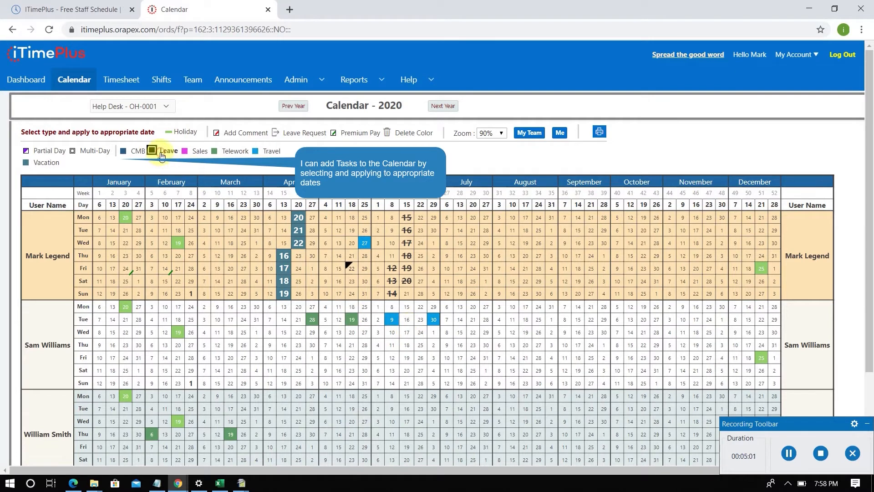
pyautogui.click(244, 320)
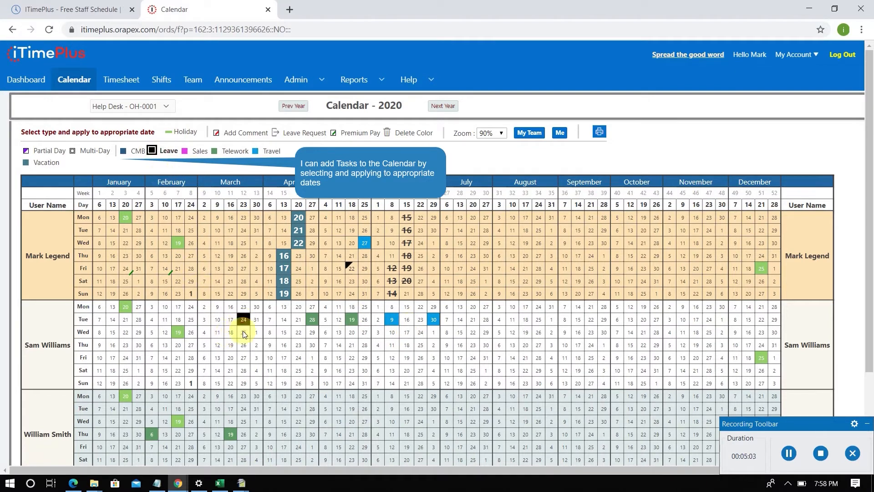
pyautogui.click(217, 307)
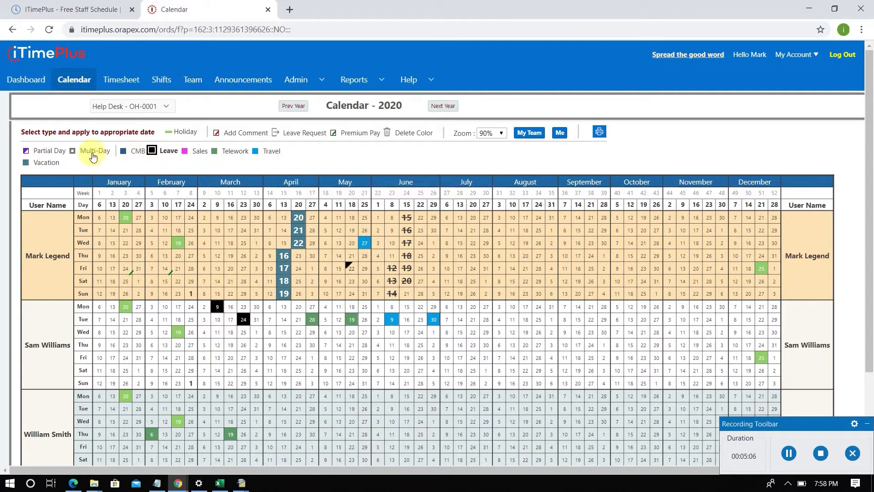
# - Record a Partial Day for the second team member on March 27 with 1.00 hours, color type Leave and comment "got sick"
pyautogui.click(45, 150)
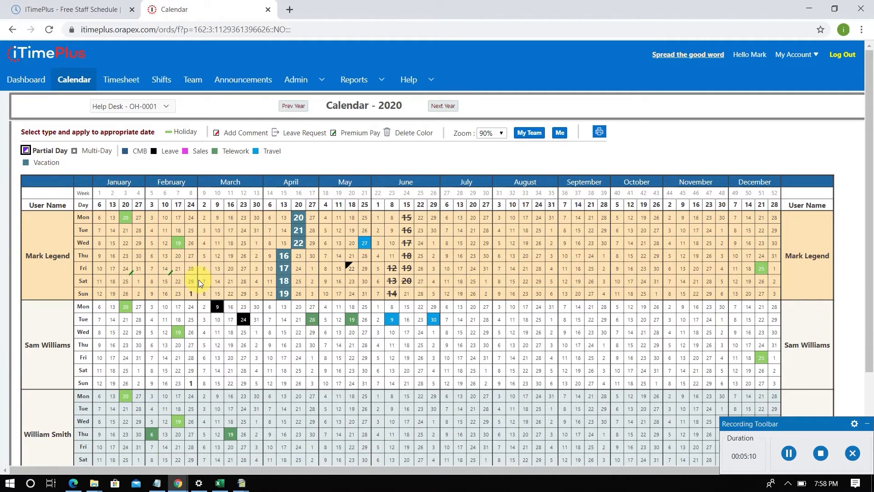
pyautogui.click(243, 360)
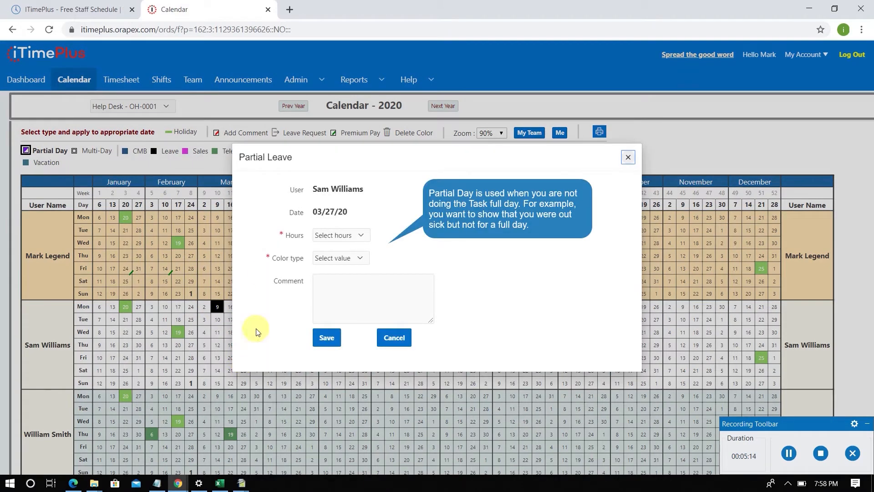
pyautogui.click(336, 236)
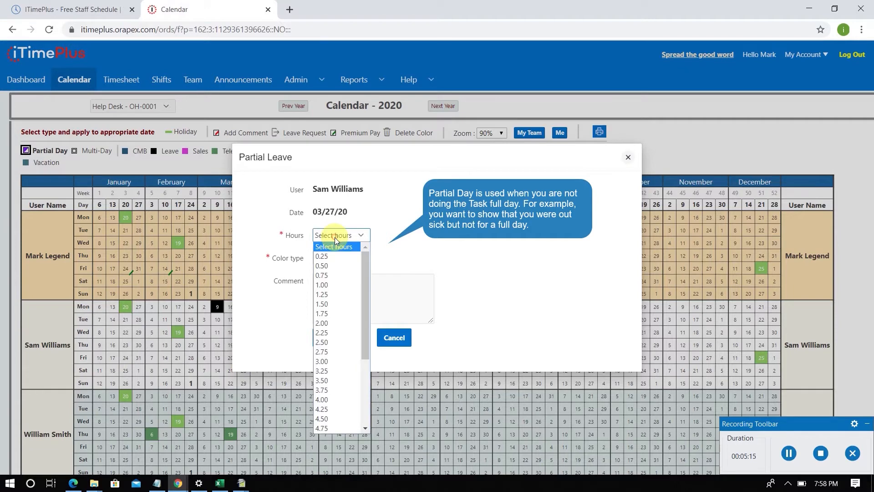
pyautogui.click(331, 282)
pyautogui.click(340, 261)
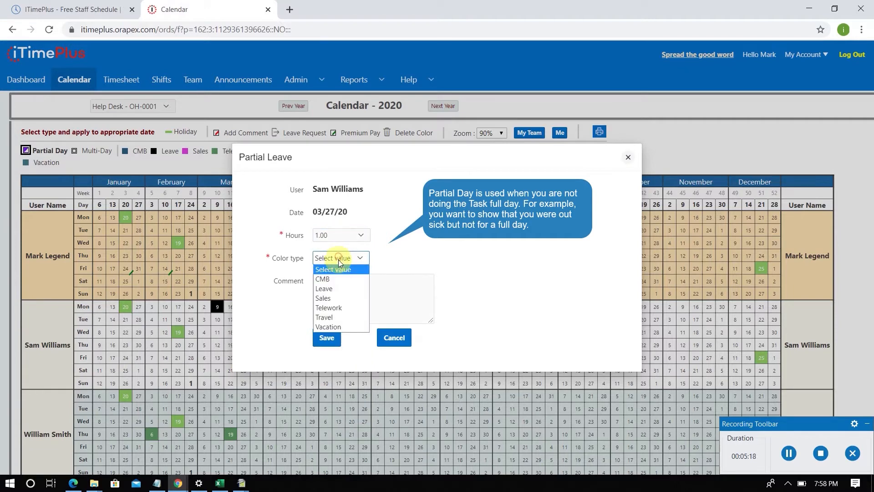
pyautogui.click(340, 286)
pyautogui.click(340, 286)
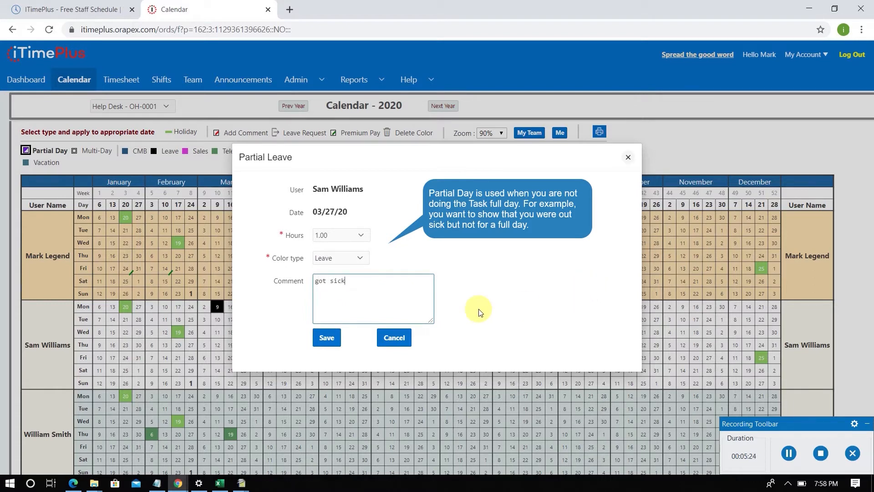
pyautogui.click(325, 338)
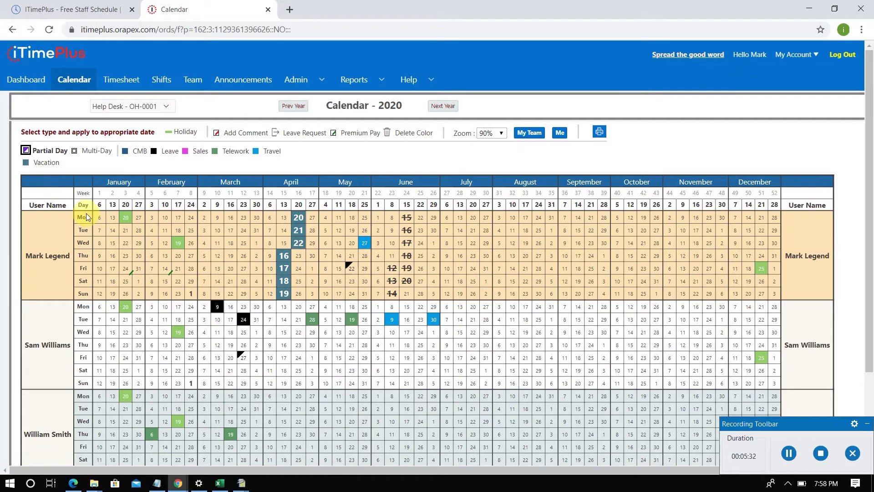
# - Add a Multi-Day Telework entry for the second team member, recurring Biweekly from 01/10/20
pyautogui.click(92, 154)
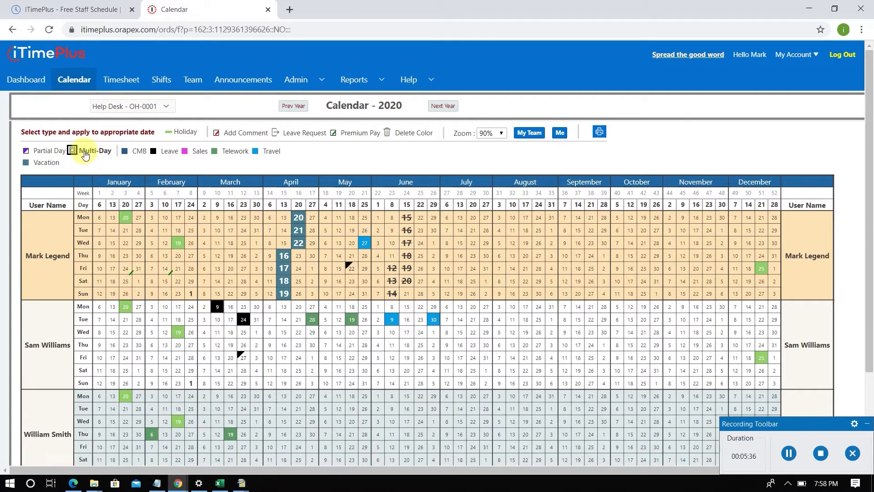
pyautogui.scroll(-3, 115, 326)
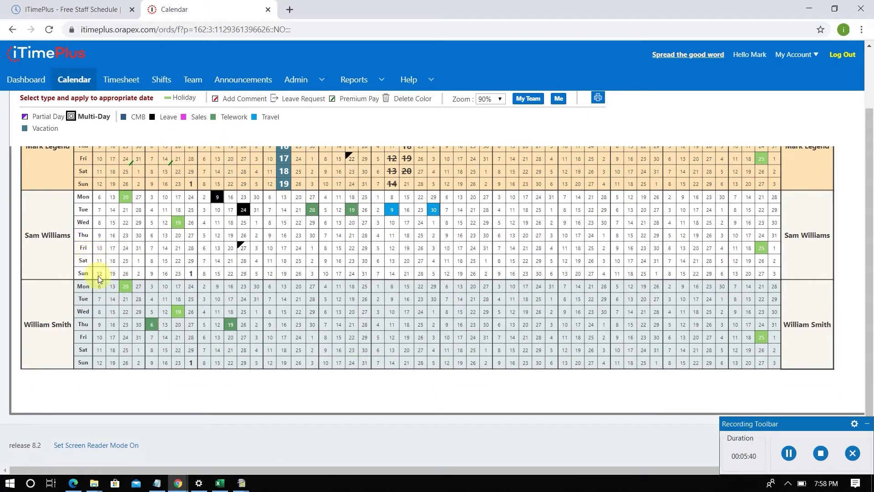
pyautogui.scroll(3, 113, 315)
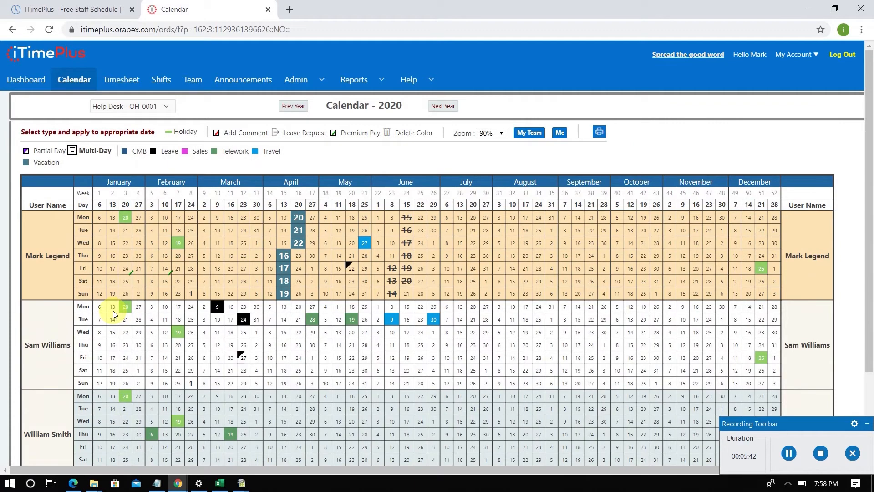
pyautogui.scroll(-3, 114, 315)
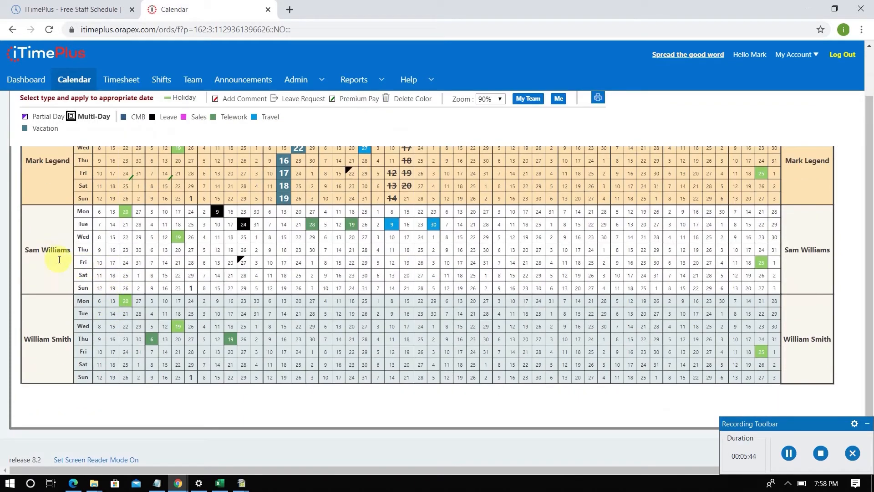
pyautogui.click(100, 265)
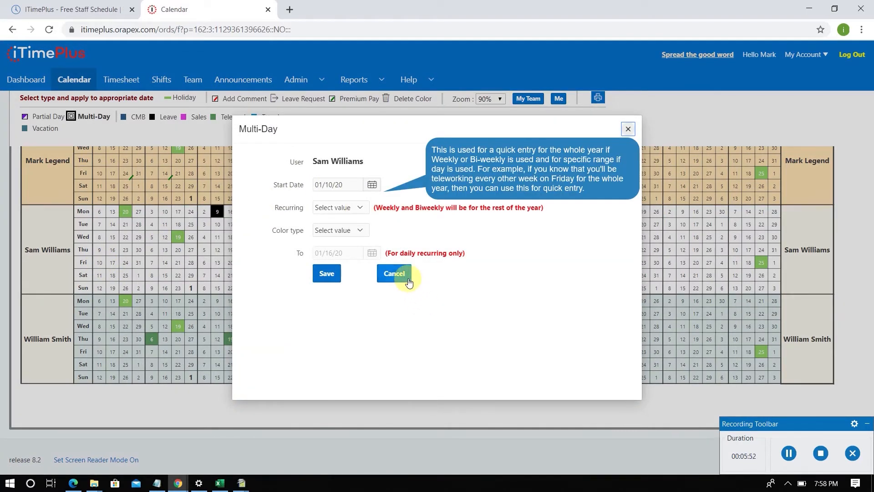
pyautogui.click(359, 208)
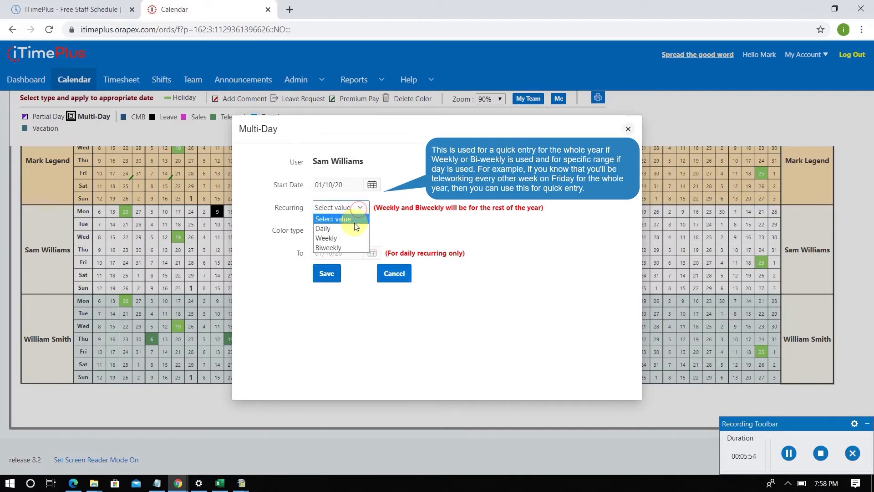
pyautogui.click(351, 244)
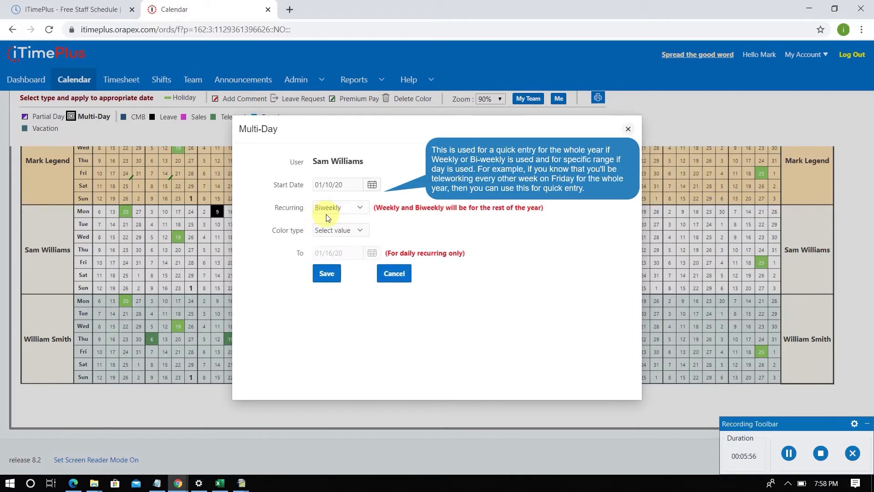
pyautogui.click(346, 231)
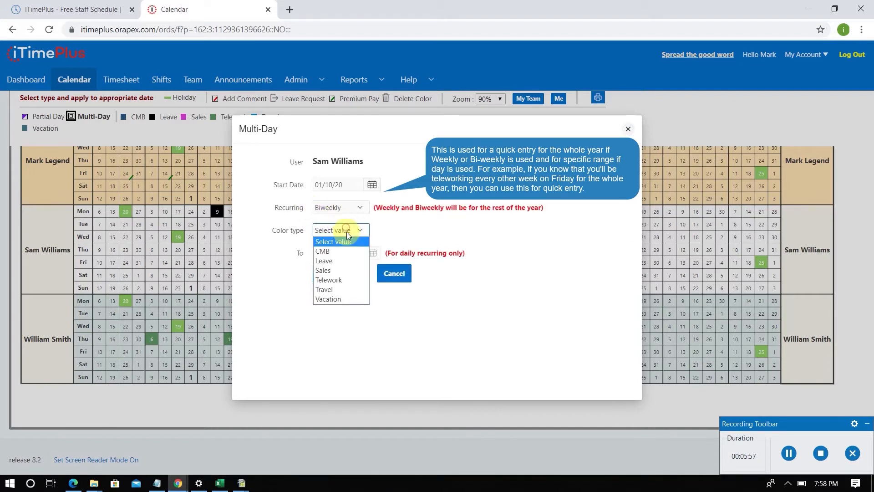
pyautogui.click(344, 280)
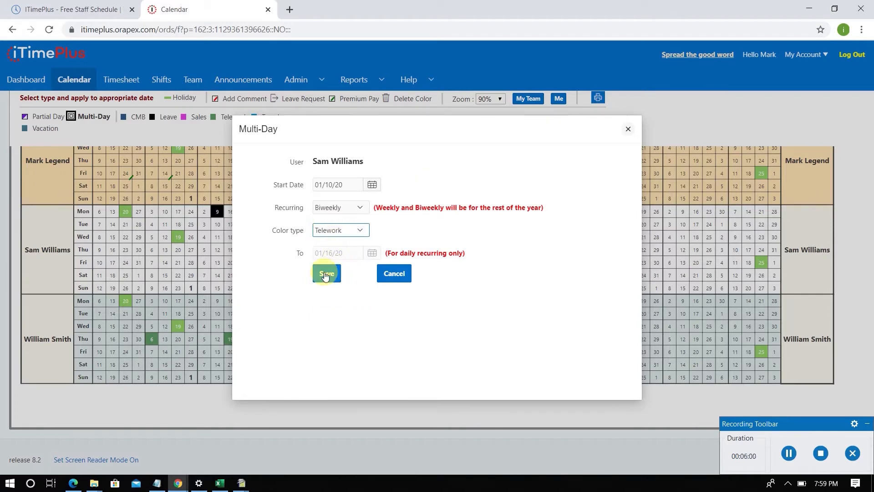
pyautogui.click(326, 275)
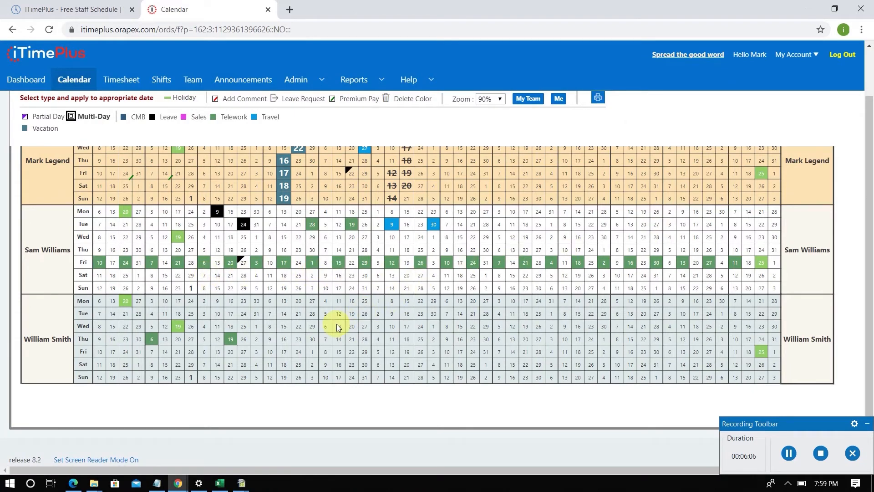
# - Start a Leave Request for the first team member from July 14, addressed to the first listed manager, with end date 07/20/20
pyautogui.scroll(2, 339, 327)
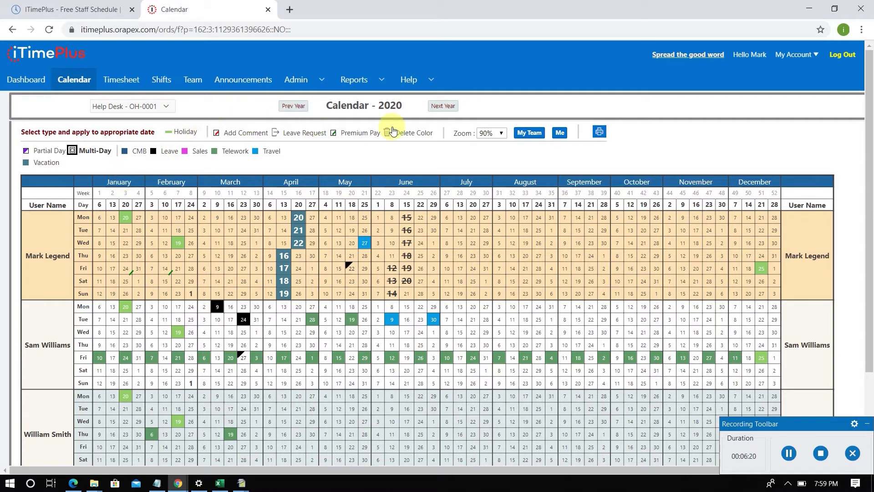
pyautogui.click(301, 133)
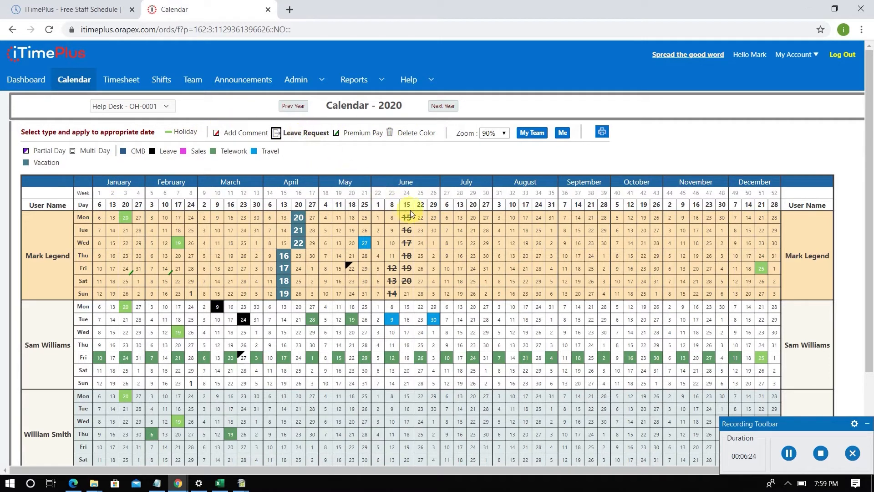
pyautogui.click(462, 229)
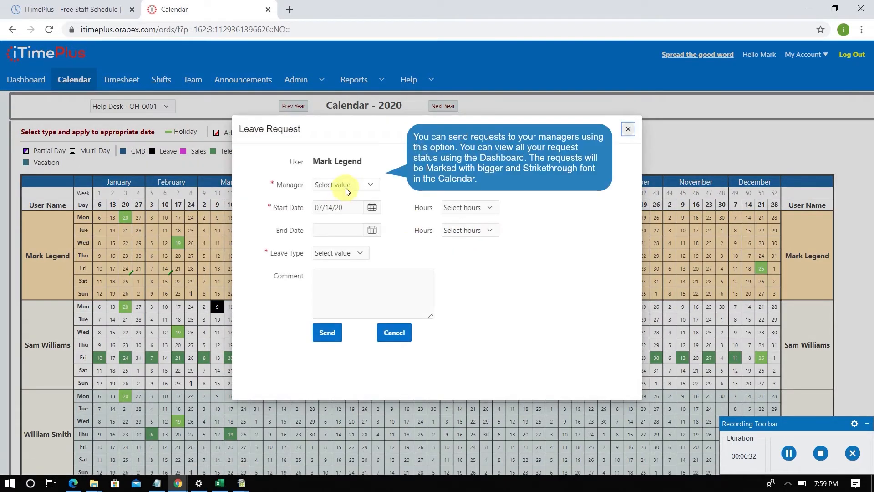
pyautogui.click(346, 188)
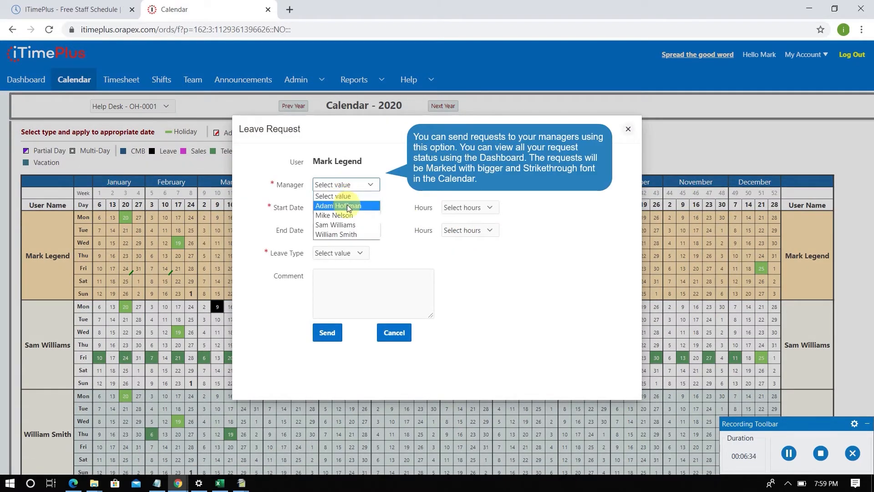
pyautogui.click(349, 207)
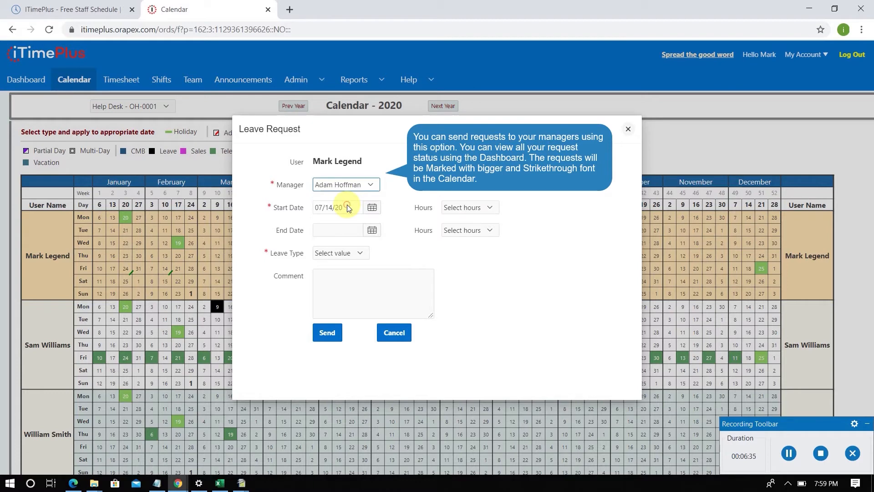
pyautogui.click(341, 230)
pyautogui.click(372, 231)
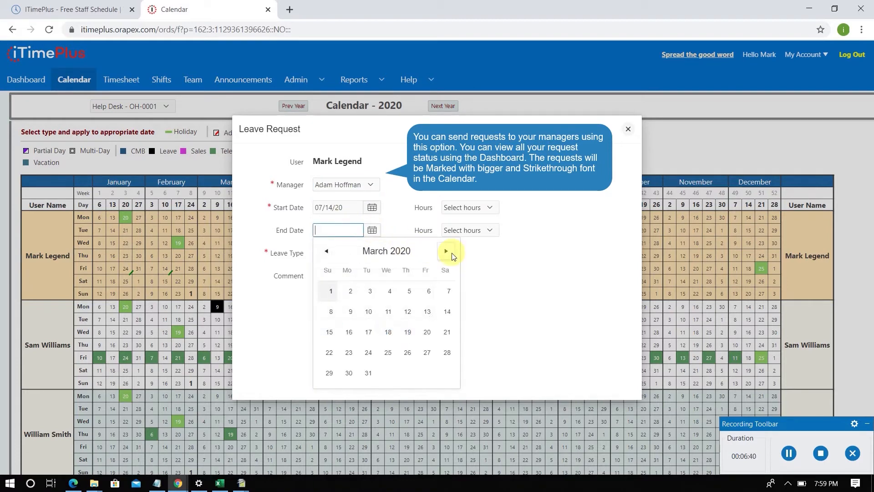
pyautogui.click(446, 251)
pyautogui.click(445, 251)
pyautogui.click(446, 251)
pyautogui.click(446, 251)
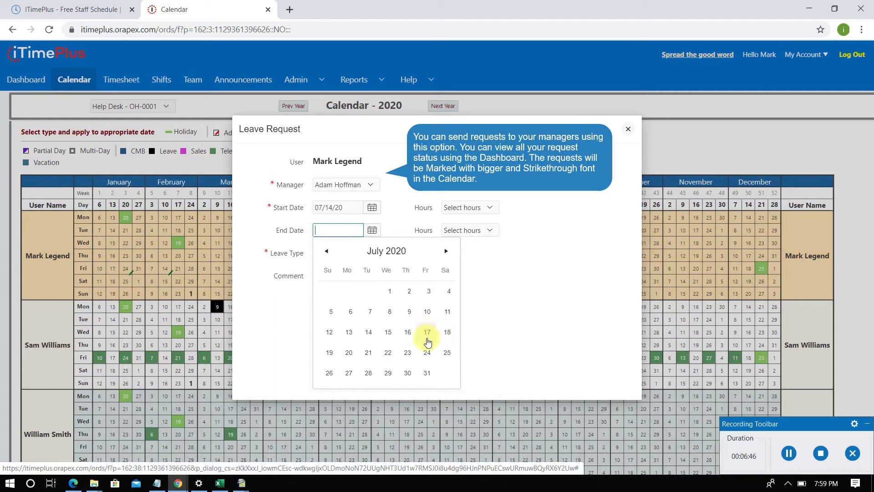
pyautogui.click(348, 354)
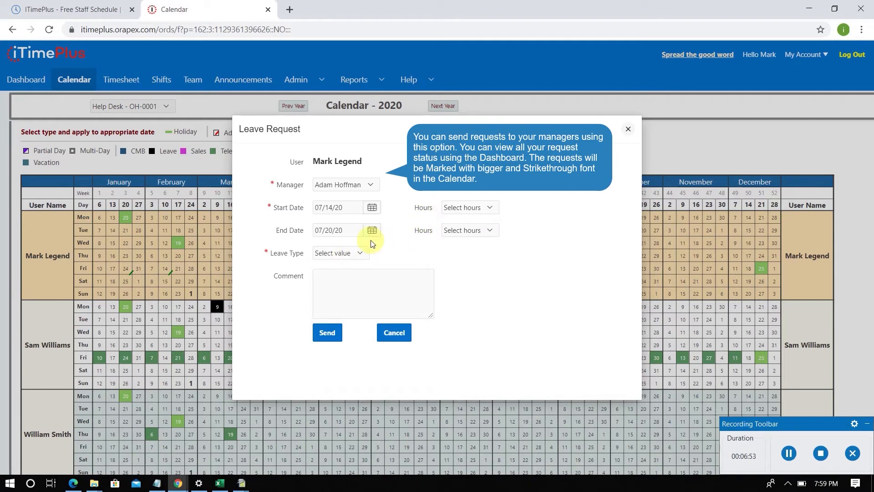
# - Set the leave type to Vacation, add the comment "Please!!!" and send the request
pyautogui.click(354, 254)
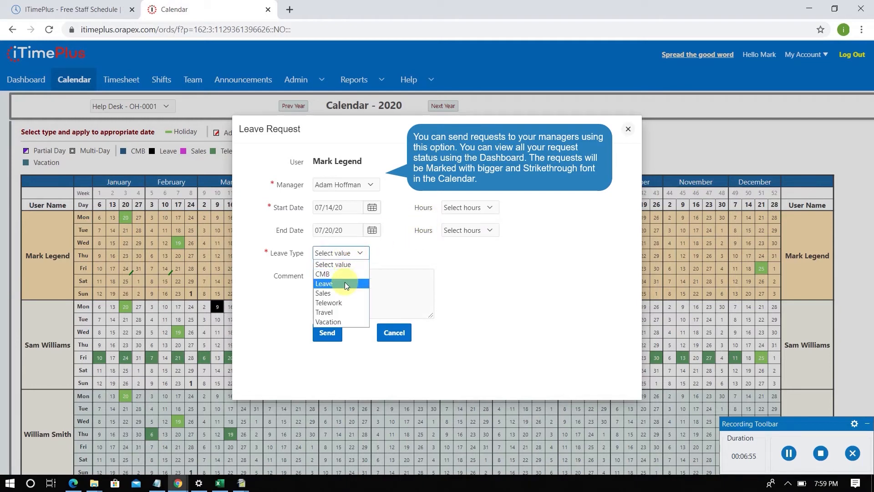
pyautogui.click(343, 321)
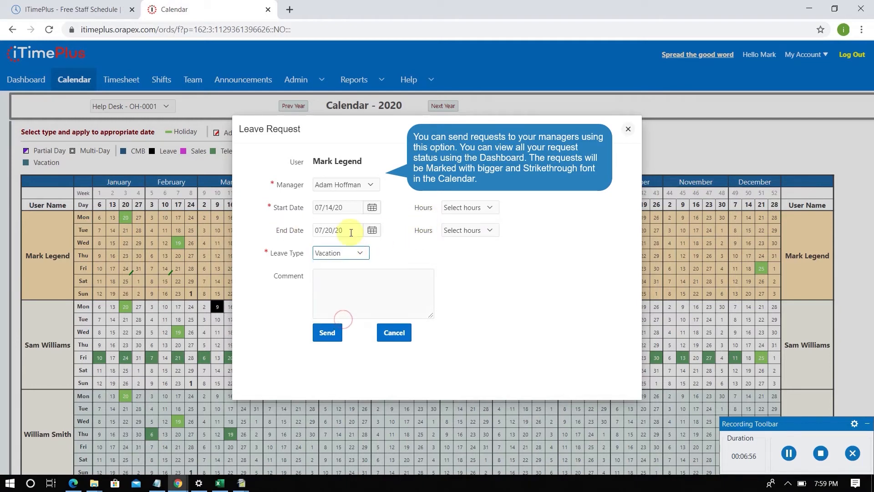
pyautogui.click(336, 278)
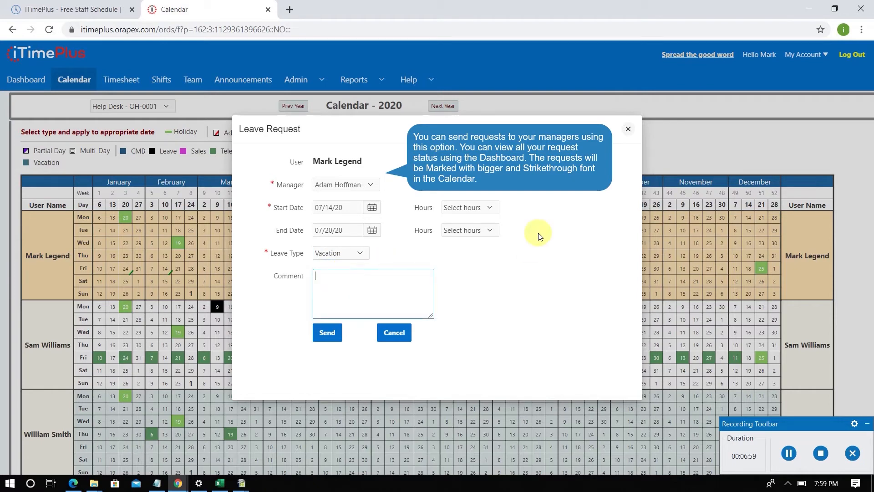
pyautogui.write('Please')
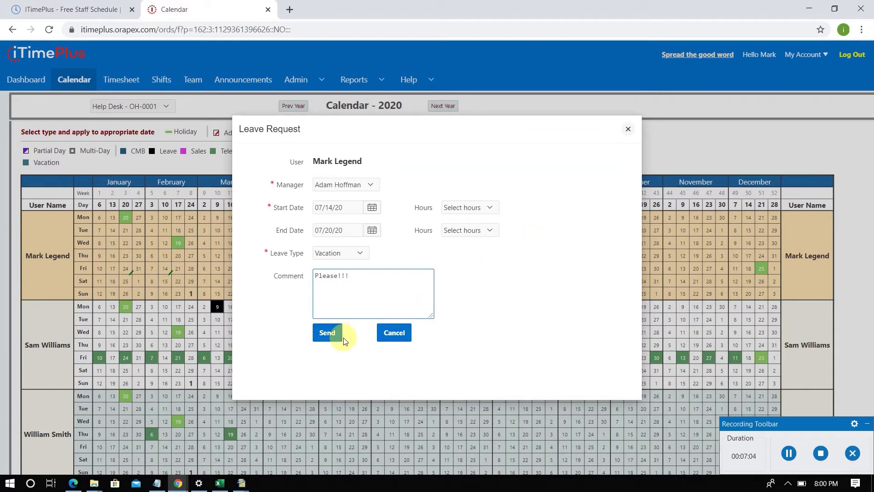
pyautogui.click(327, 338)
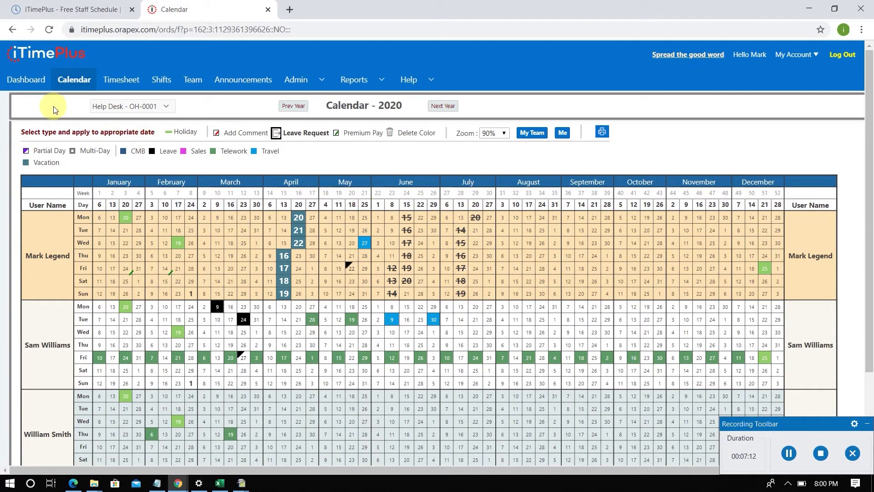
# - Check the status of the submitted leave requests on the Dashboard, and return to the Help Desk - OH-0001 team calendar
pyautogui.click(25, 84)
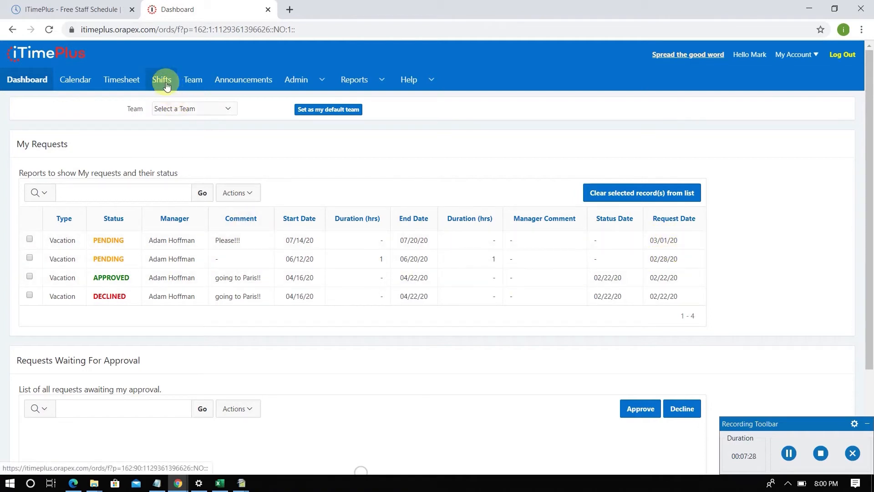
pyautogui.click(80, 81)
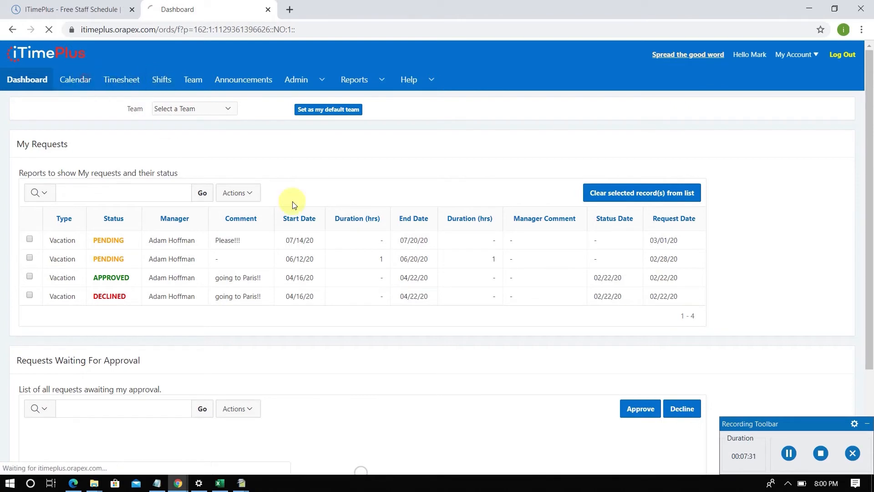
pyautogui.click(158, 106)
pyautogui.click(152, 125)
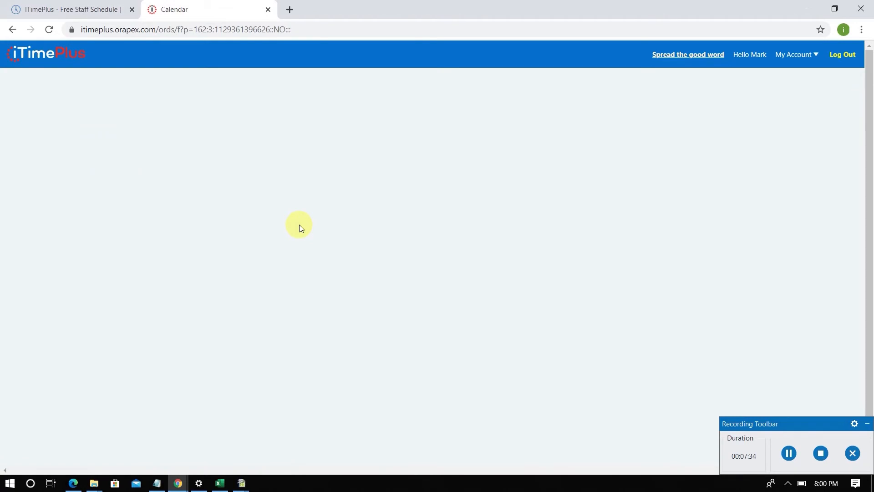
# - Review the requested July dates in the team calendar and log out of the current account
pyautogui.scroll(-2, 458, 322)
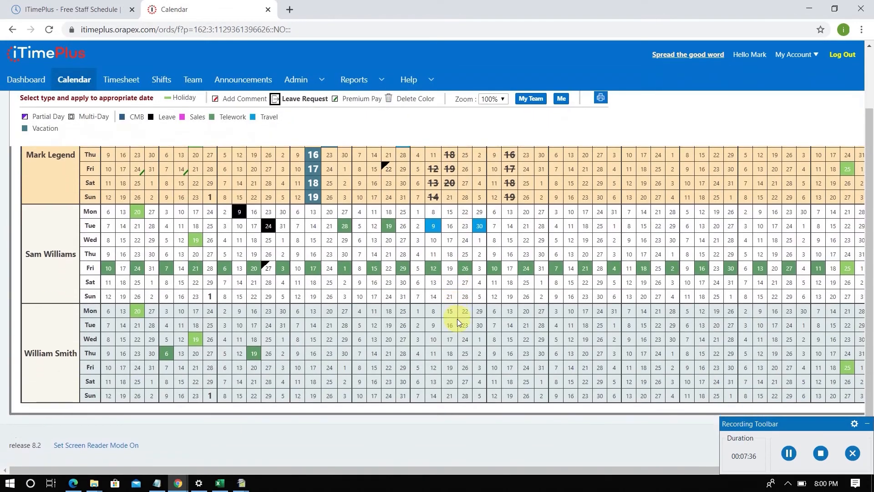
pyautogui.scroll(2, 455, 318)
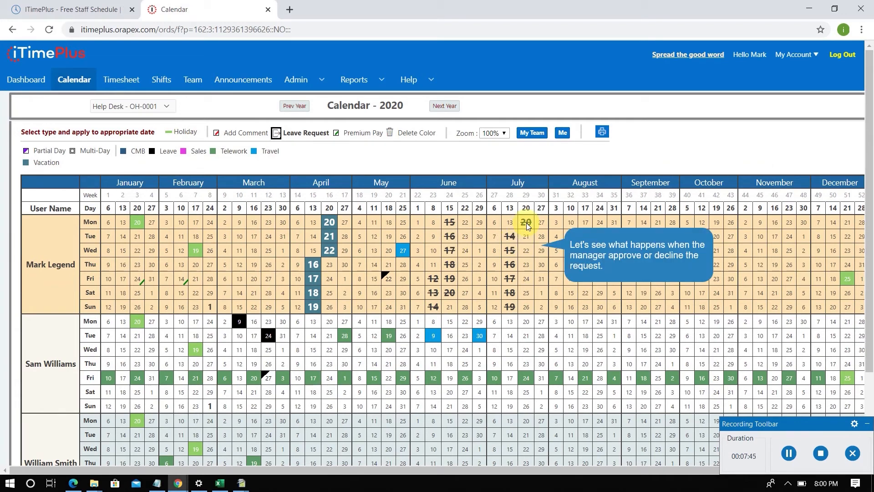
pyautogui.click(841, 58)
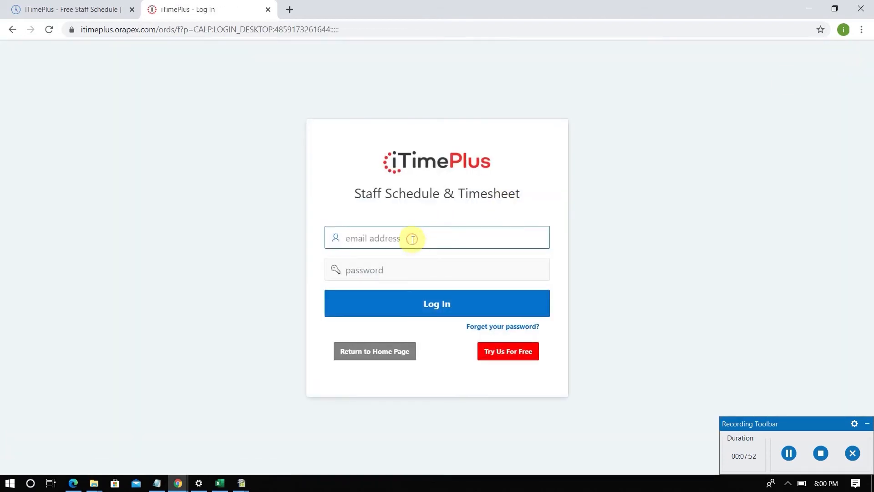
# - Log in to the manager's account and approve the waiting vacation request for 07/14/20 to 07/20/20
pyautogui.write('a')
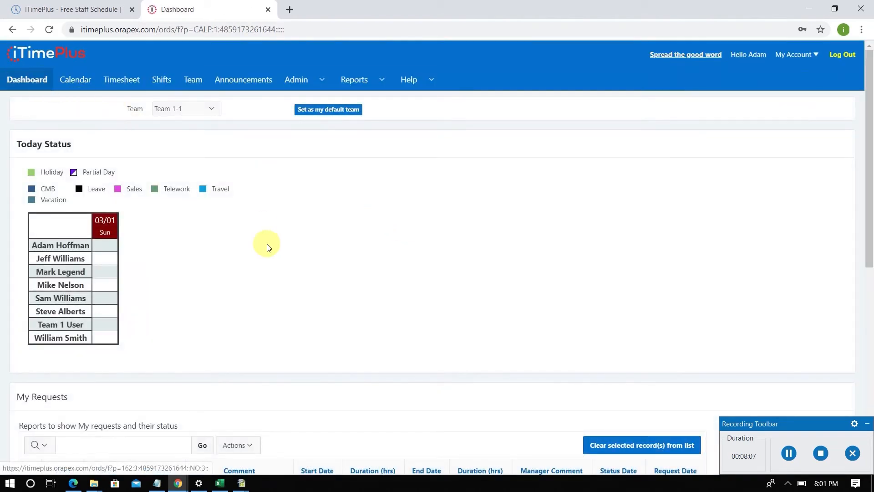
pyautogui.scroll(-3, 268, 244)
pyautogui.scroll(-5, 268, 247)
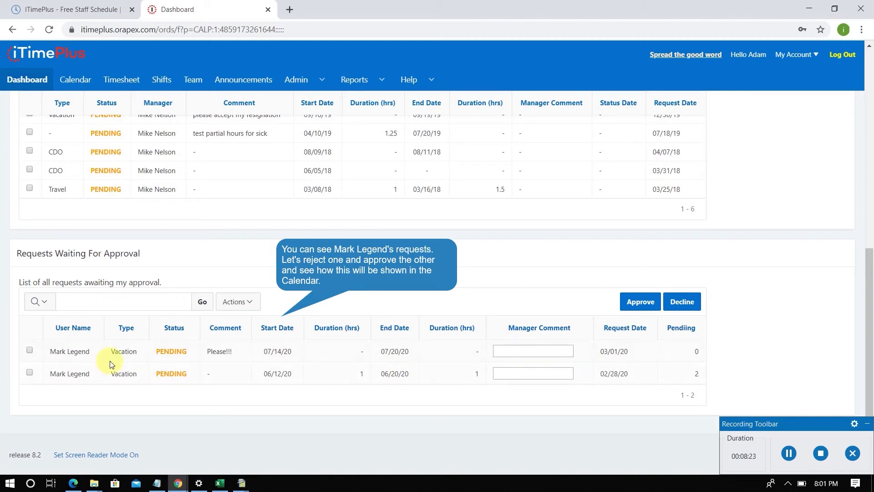
pyautogui.click(29, 350)
pyautogui.click(638, 303)
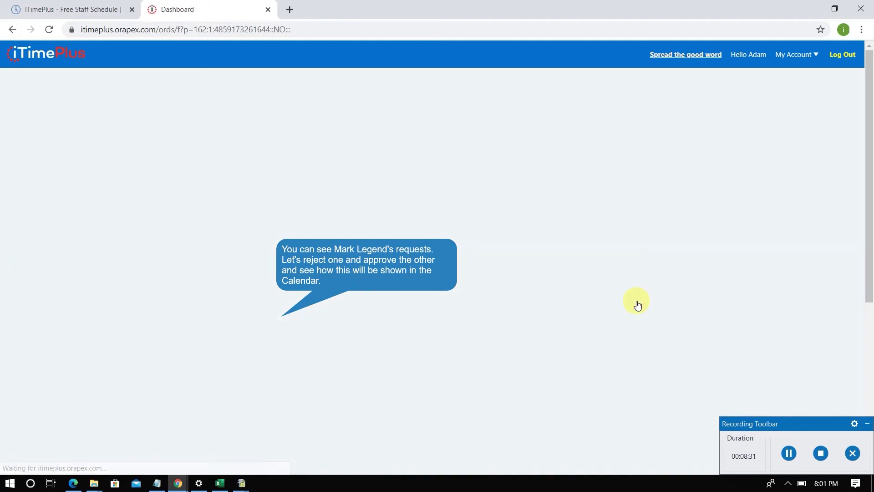
# - Decline the remaining waiting vacation request for 06/12/20 to 06/20/20
pyautogui.scroll(-8, 306, 339)
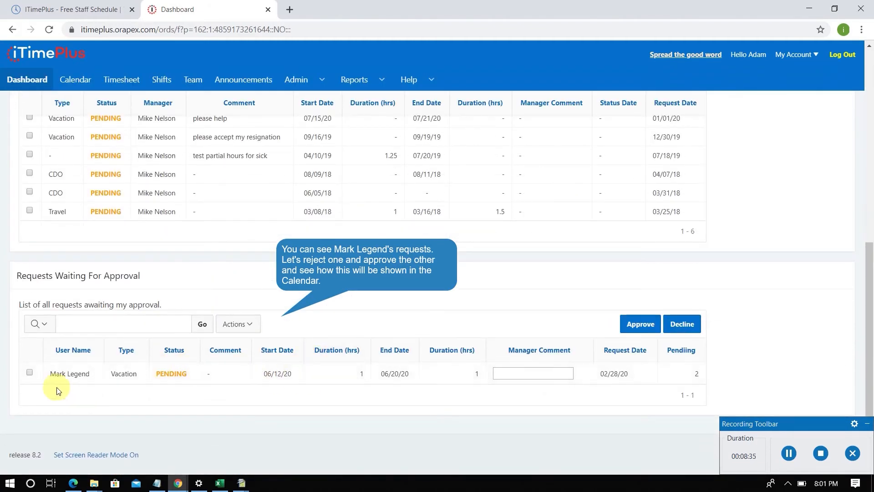
pyautogui.click(30, 372)
pyautogui.click(681, 324)
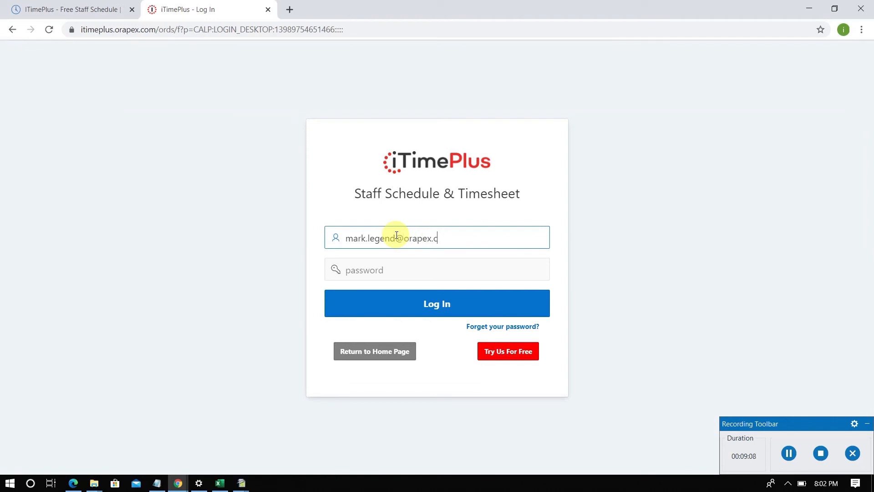
# - Log in to the requesting team member's account with the account password and check the request statuses on the Dashboard
pyautogui.press('Tab')
pyautogui.write('*')
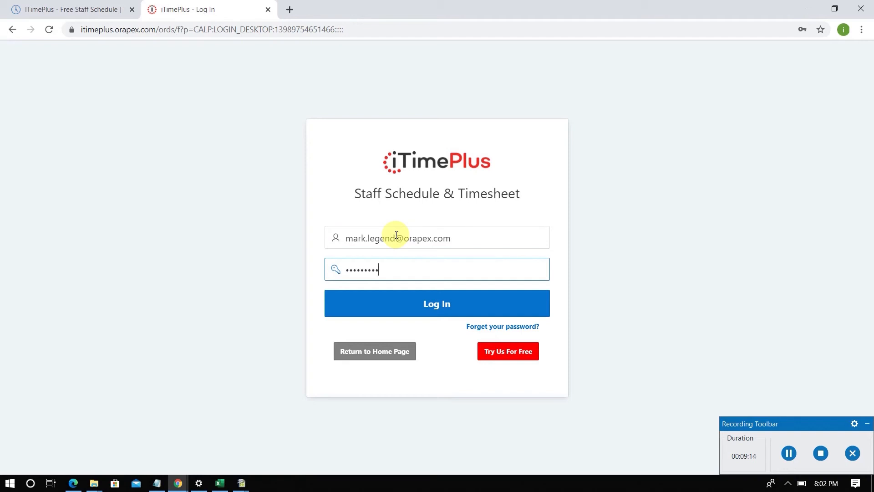
pyautogui.press('Return')
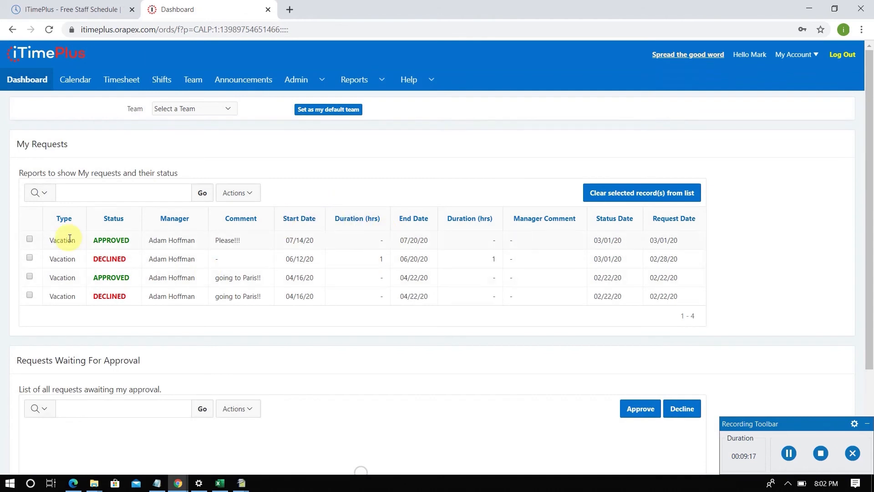
pyautogui.click(35, 85)
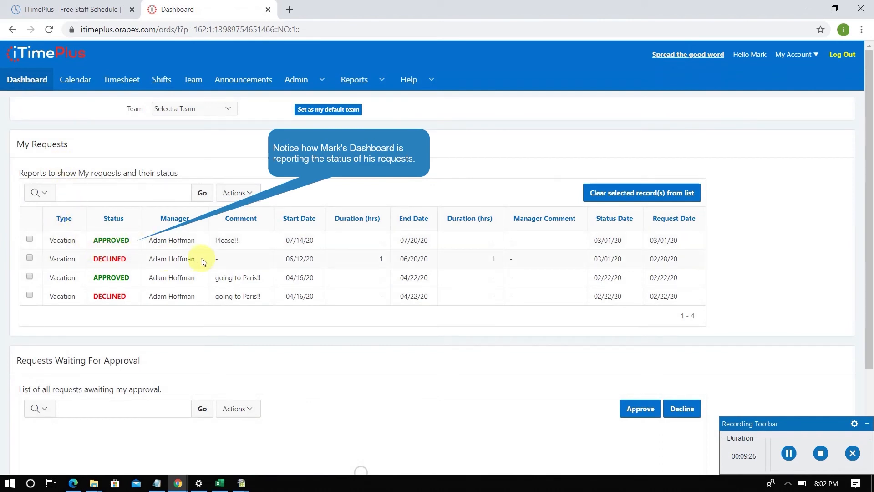
# - Open the Help Desk - OH-0001 team calendar and review how the decided June and July requests are marked
pyautogui.click(76, 81)
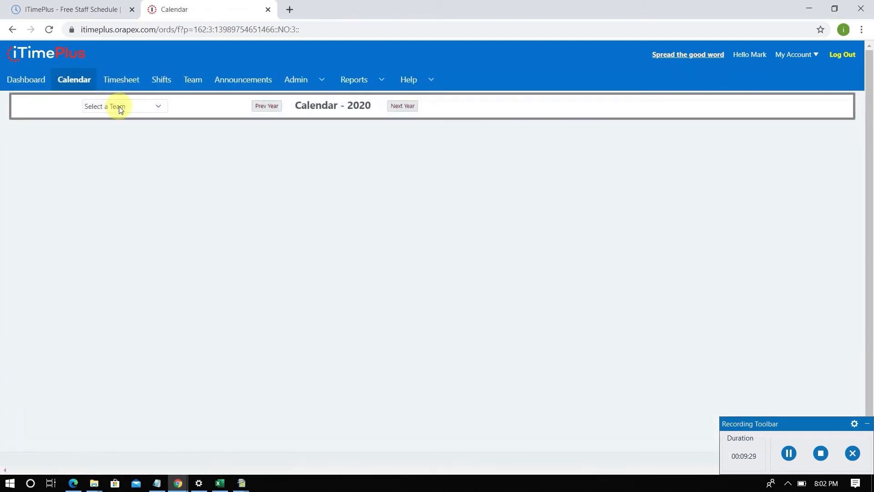
pyautogui.click(117, 107)
pyautogui.click(122, 128)
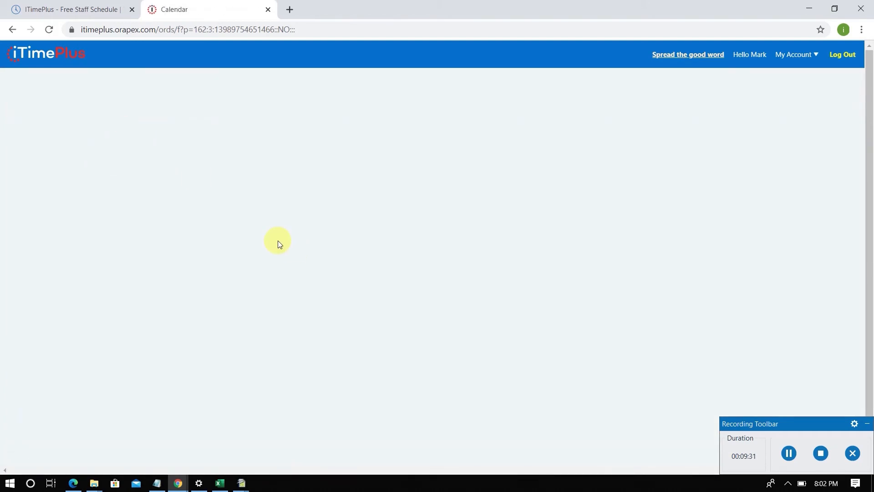
pyautogui.scroll(-2, 282, 251)
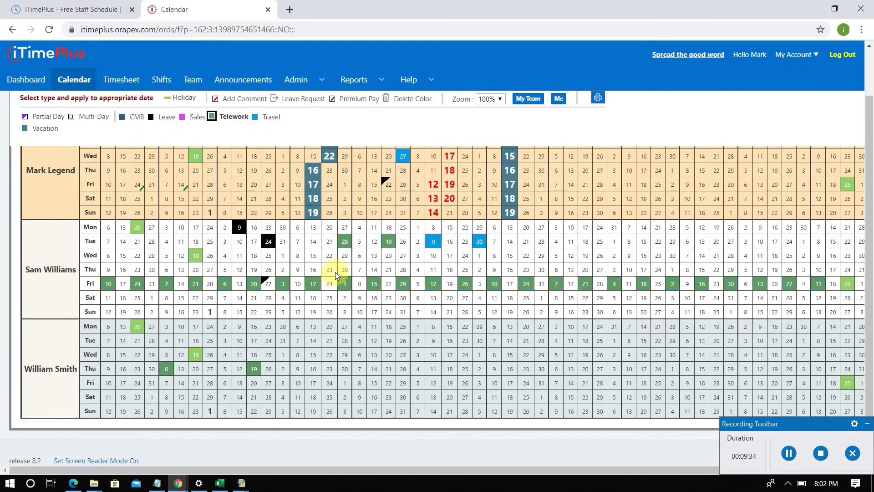
pyautogui.scroll(2, 335, 271)
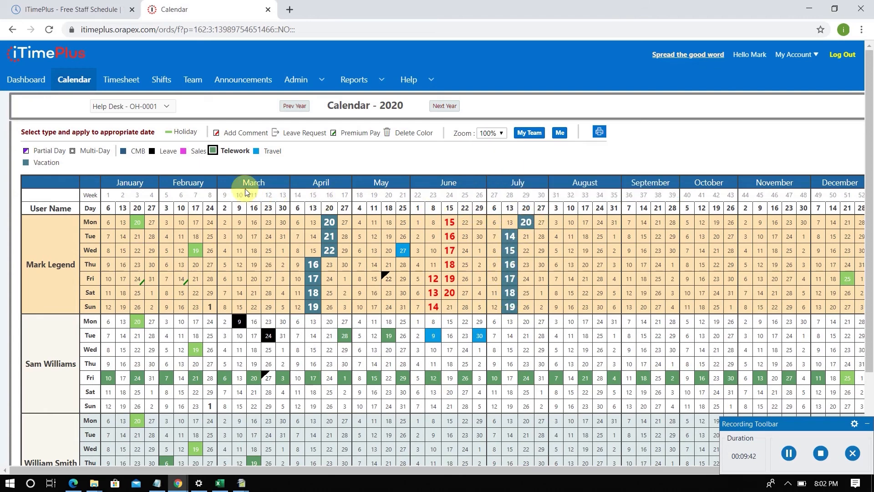
# - Apply the Travel type to June 15, 16 and 17 in the first team member's calendar rows
pyautogui.click(413, 135)
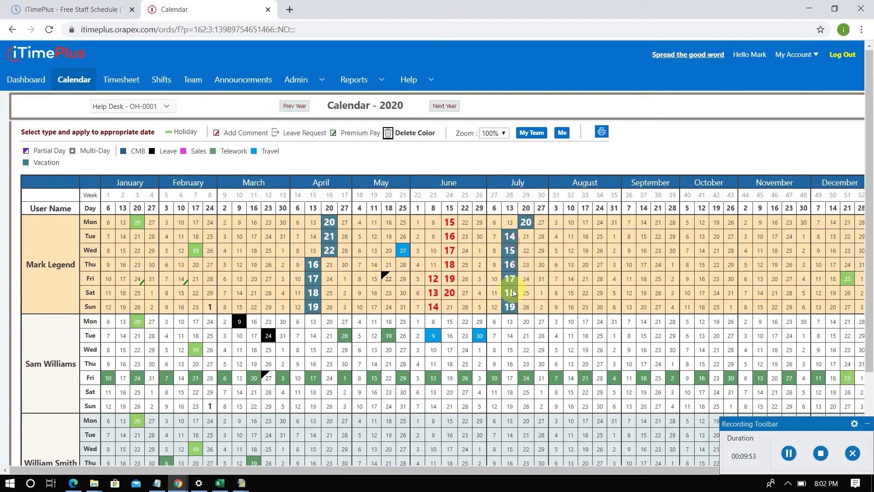
pyautogui.click(252, 152)
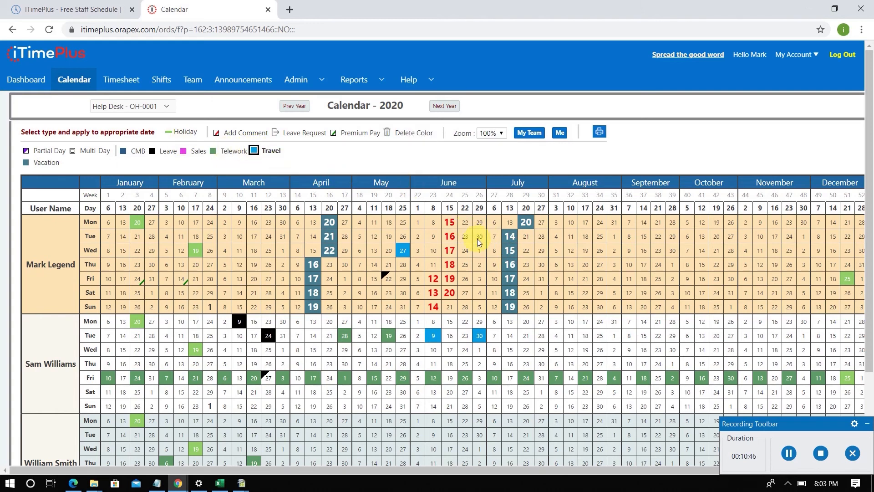
pyautogui.moveTo(453, 222); pyautogui.dragTo(451, 236)
pyautogui.click(454, 247)
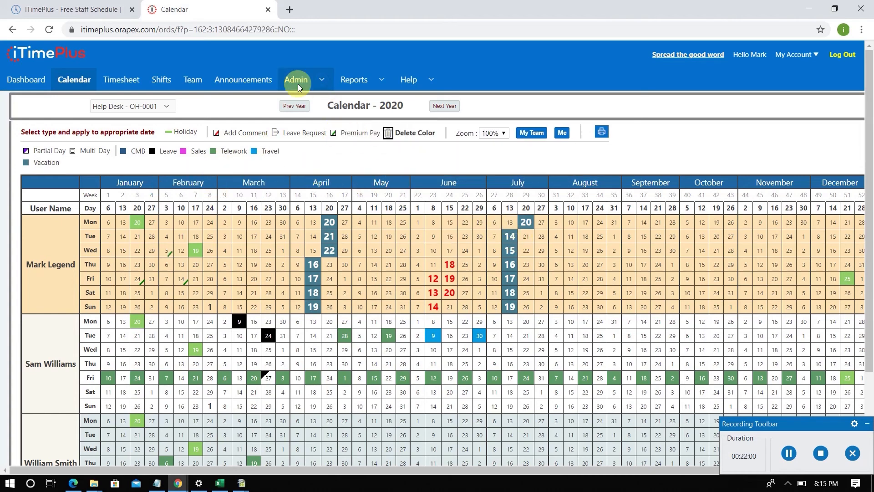
# - Try the "Only Managers can see the whole team" option for the Help Desk - OH-0001 team and switch it off again
pyautogui.click(200, 80)
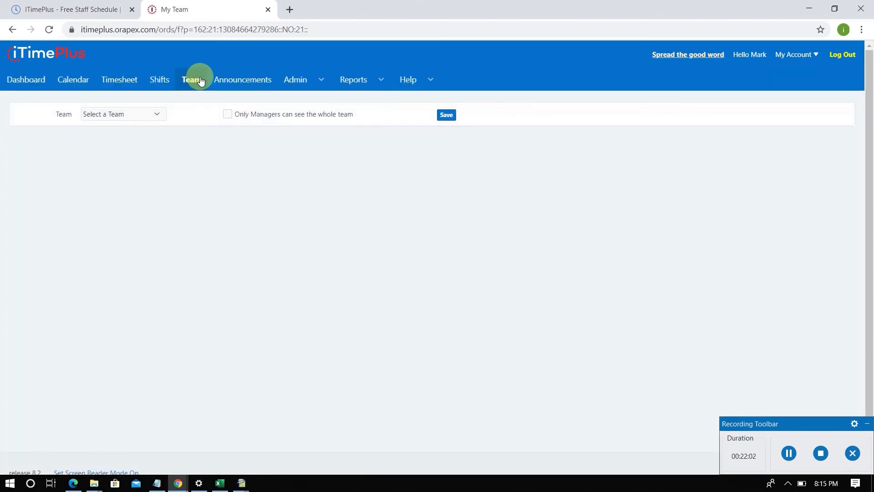
pyautogui.click(140, 120)
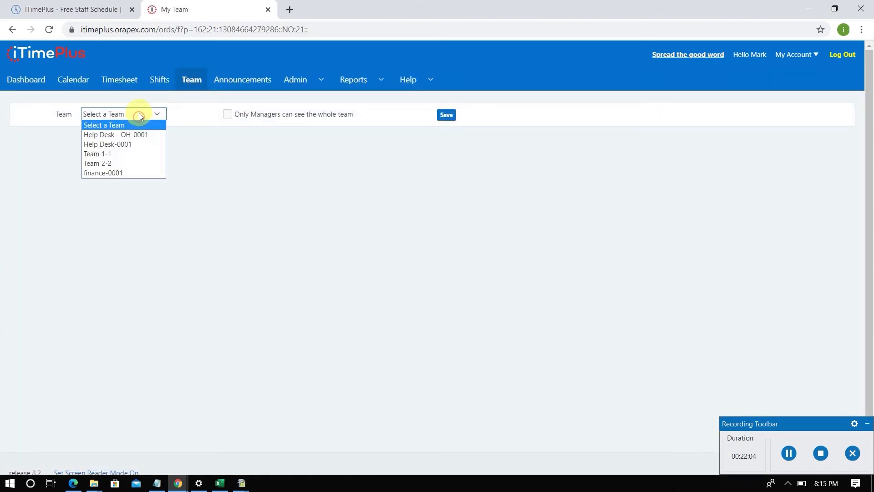
pyautogui.click(134, 138)
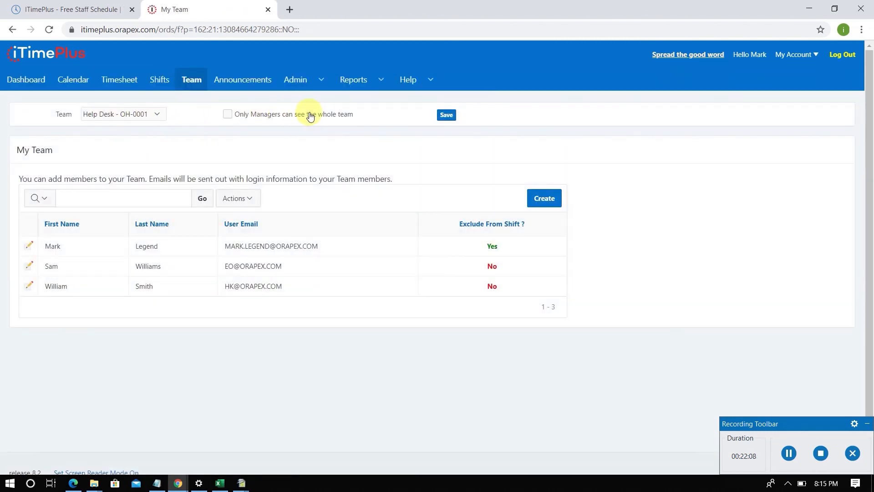
pyautogui.click(229, 116)
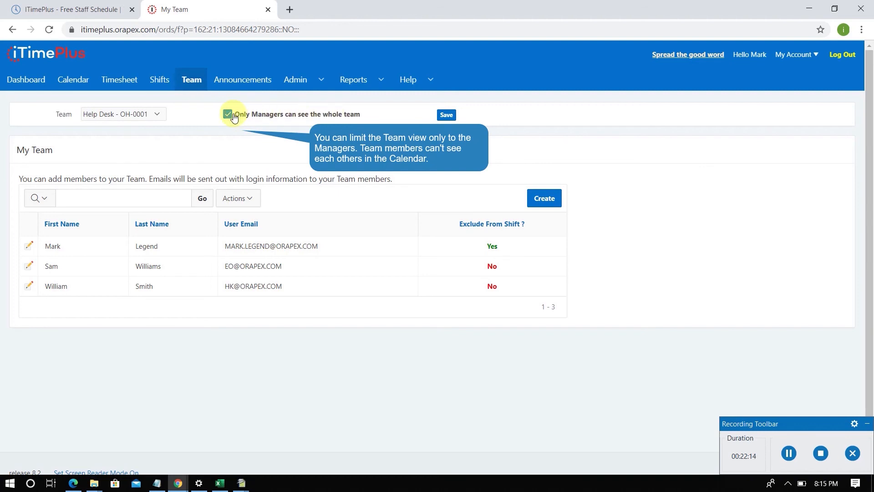
pyautogui.click(229, 115)
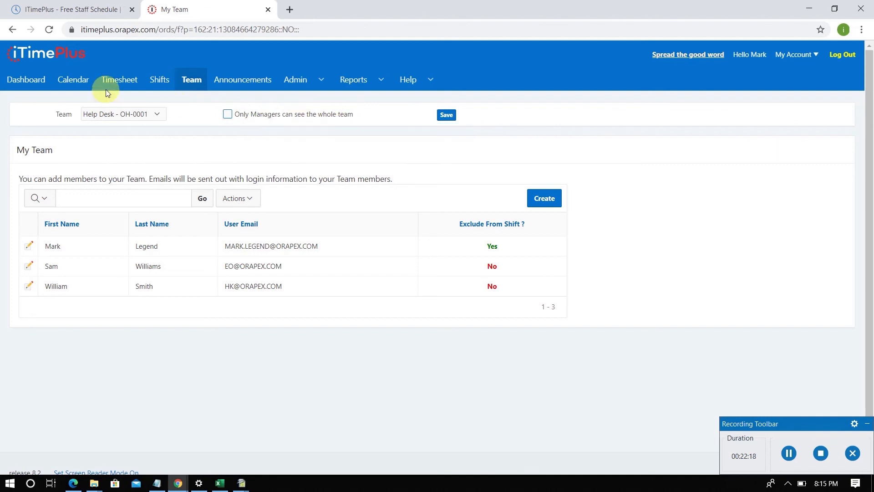
# - Display the 2020 calendar of the Help Desk - OH-0001 team
pyautogui.click(80, 83)
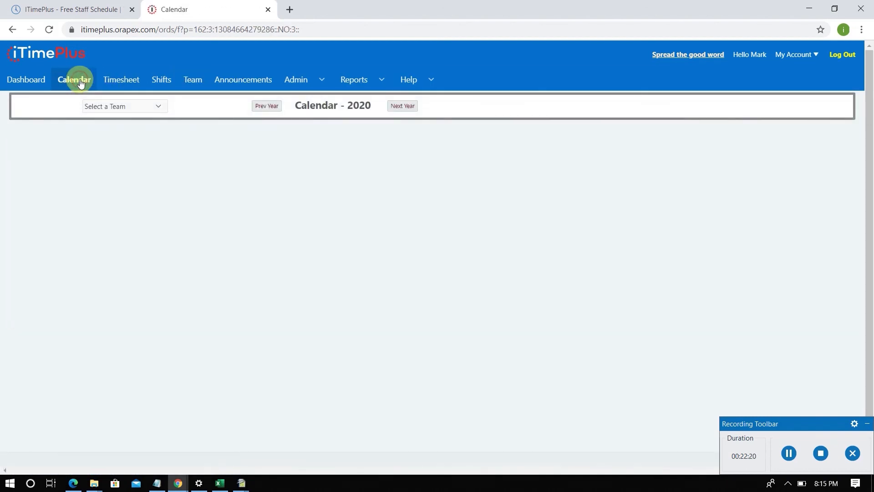
pyautogui.click(131, 108)
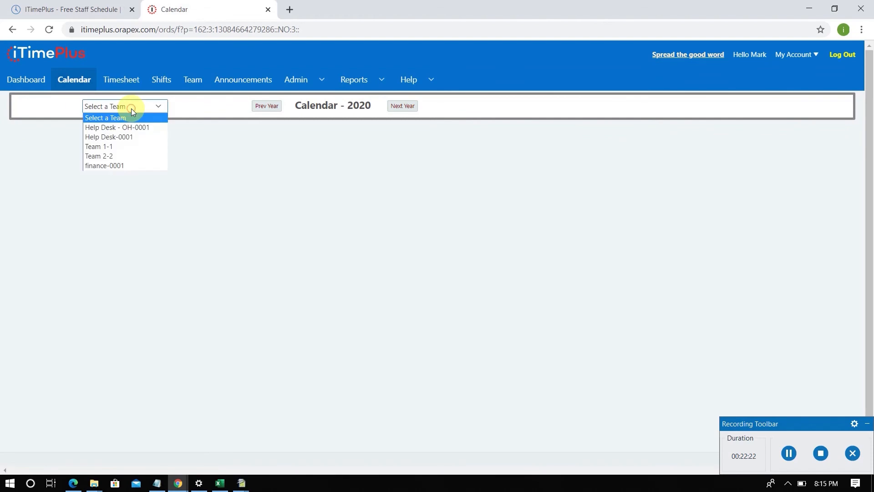
pyautogui.click(130, 125)
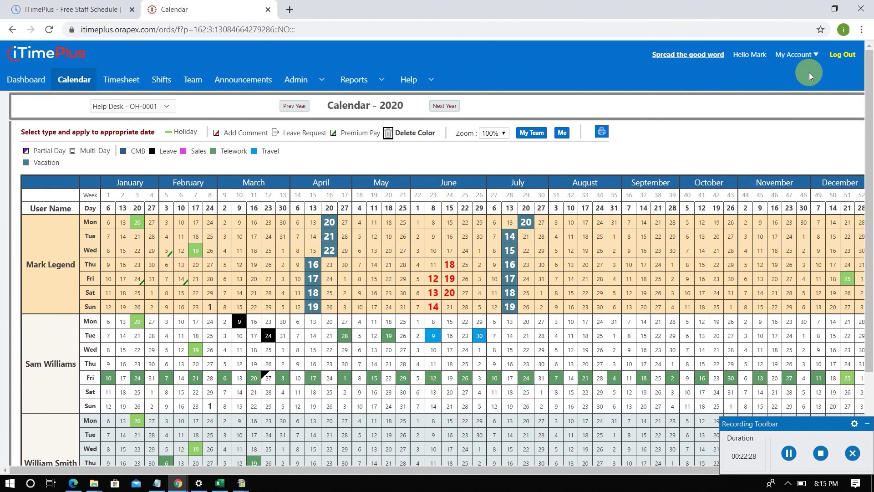
# - Set Help Desk - OH-0001 as the default team in the account's My Settings and save it
pyautogui.click(805, 57)
pyautogui.click(808, 95)
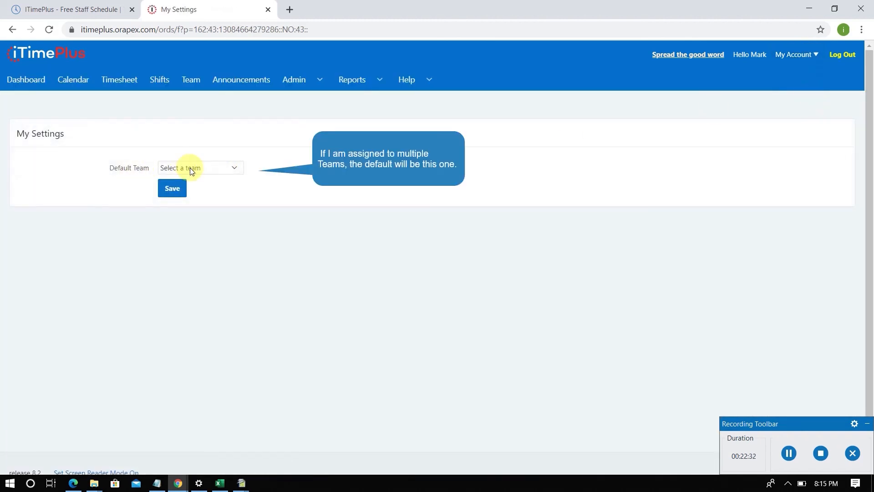
pyautogui.click(189, 168)
pyautogui.click(194, 187)
pyautogui.click(172, 188)
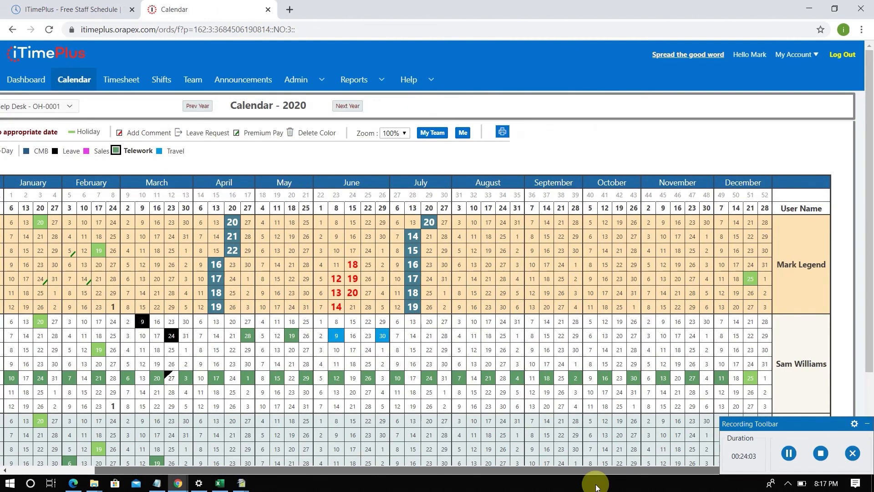
pyautogui.scroll(-3, 600, 390)
pyautogui.scroll(3, 599, 389)
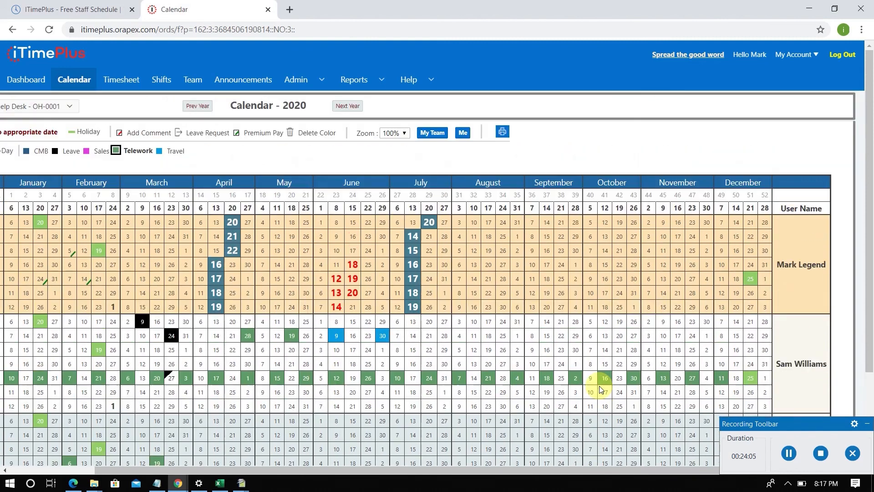